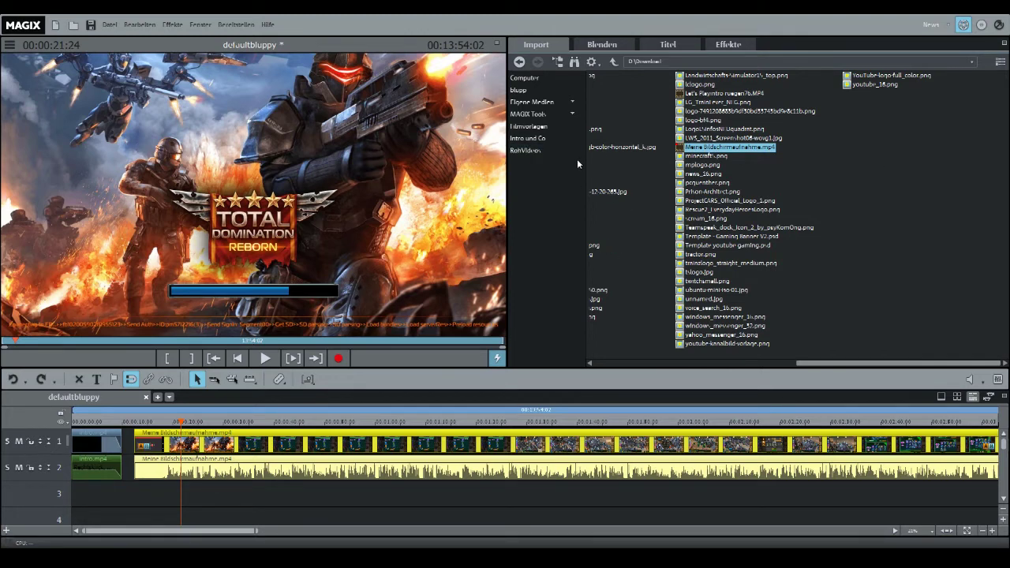
Show the RohVideos folder and look through the audio functions offered for the screen recording clip on track 1
click(541, 152)
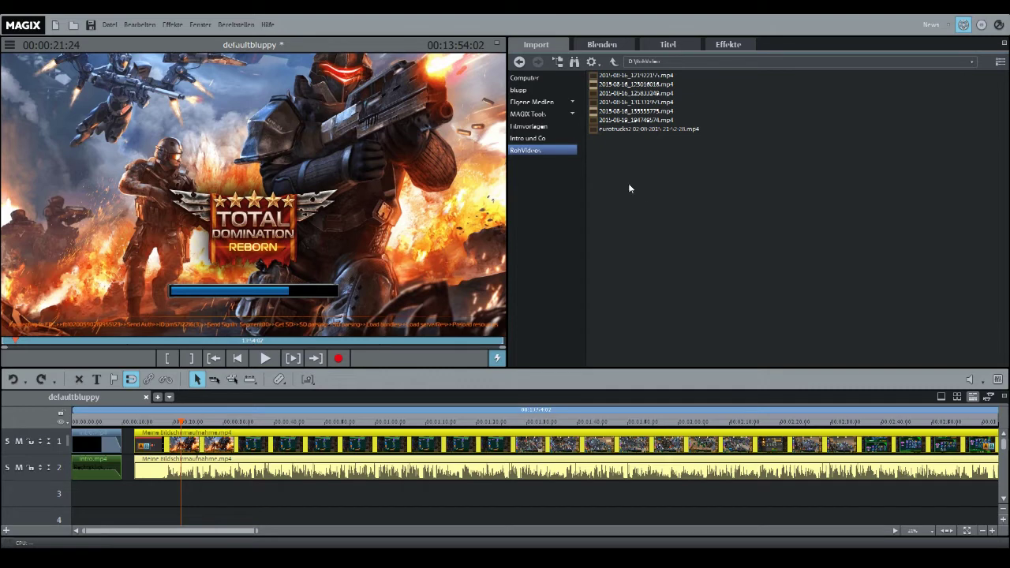
right_click(189, 447)
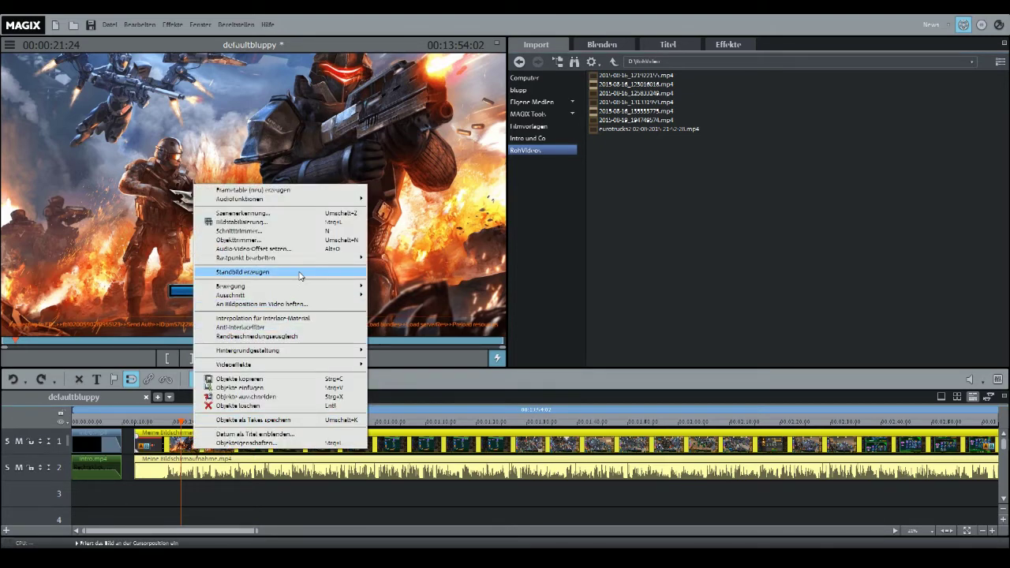
mouse_move(322, 202)
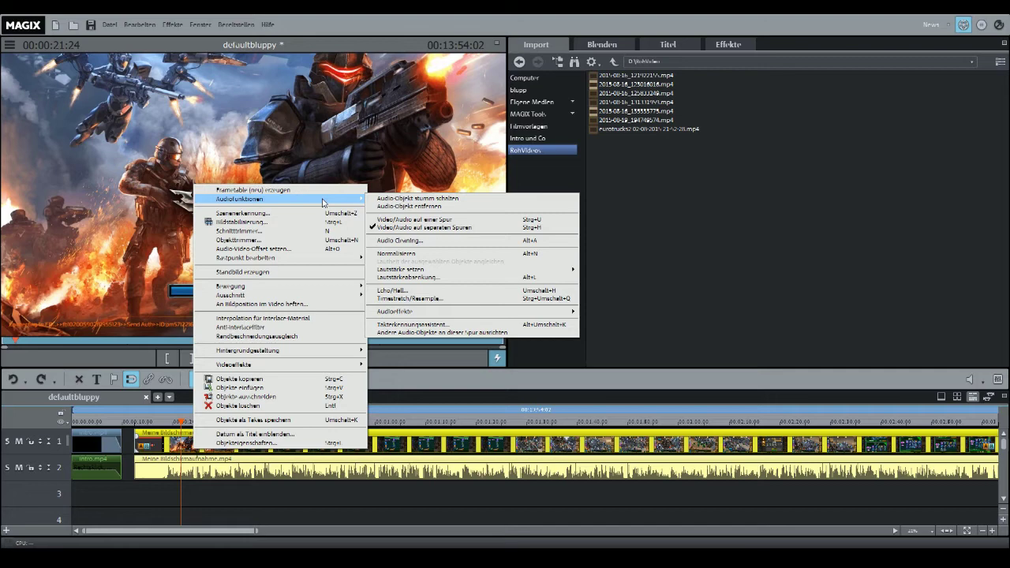
click(457, 470)
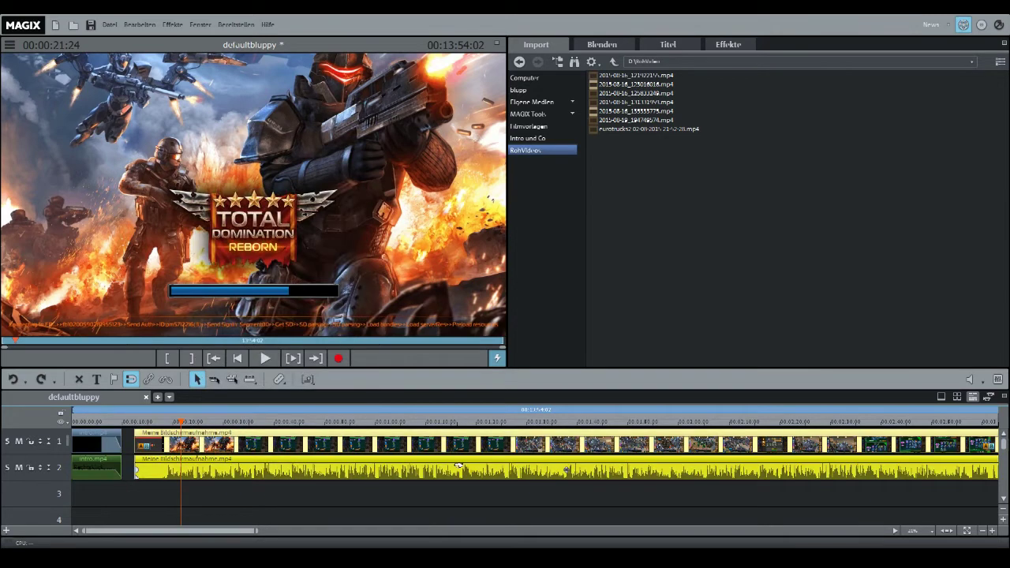
click(307, 491)
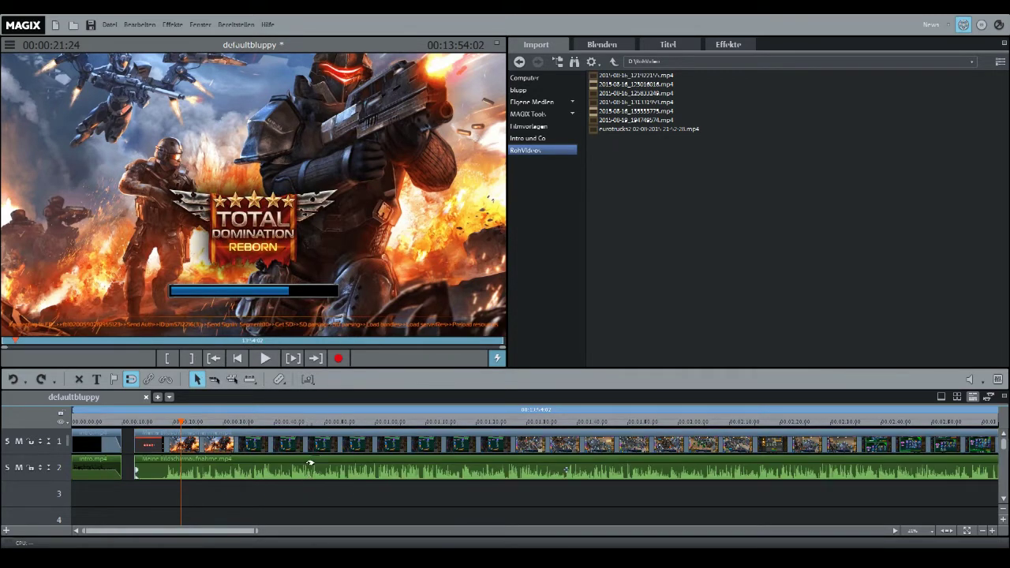
Play the screen recording from near its start, at 00:00:13:16, to listen for background noise
click(138, 465)
click(164, 422)
mouse_move(164, 422)
mouse_down()
mouse_move(214, 422)
mouse_move(157, 422)
mouse_move(171, 422)
mouse_up()
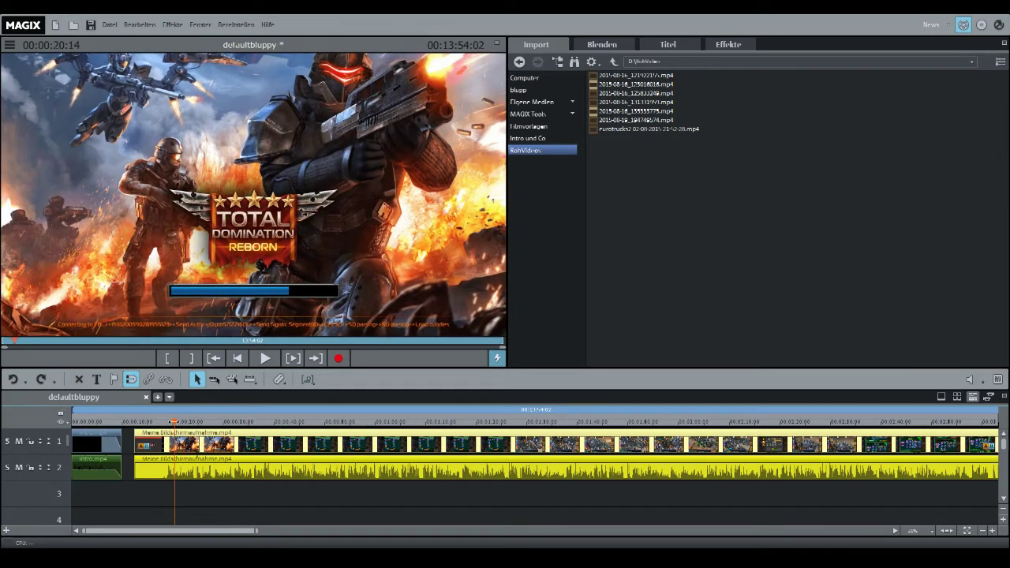
click(151, 422)
mouse_move(150, 421)
mouse_down()
mouse_move(134, 422)
mouse_move(194, 422)
mouse_move(140, 422)
mouse_up()
click(271, 357)
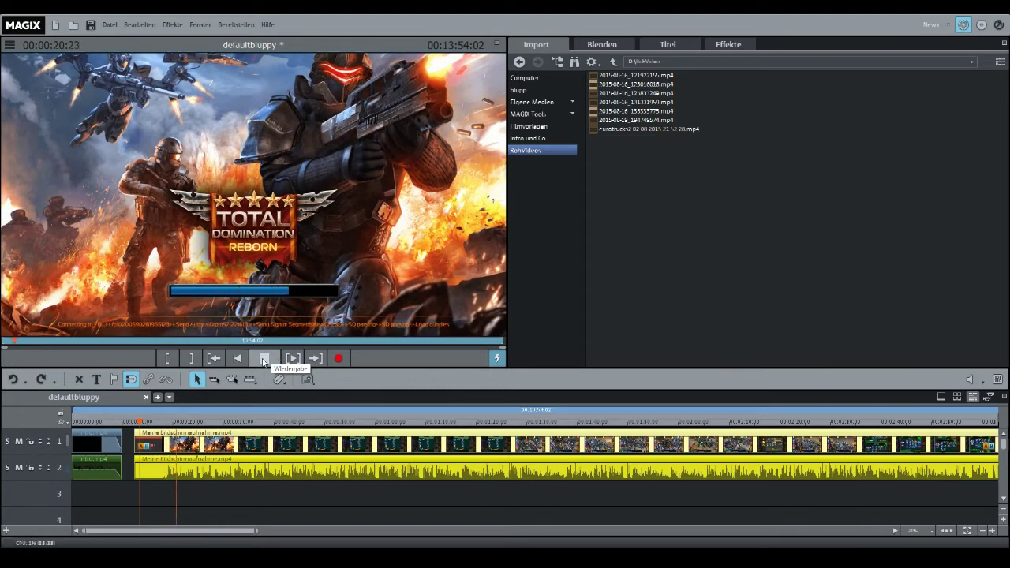
click(265, 359)
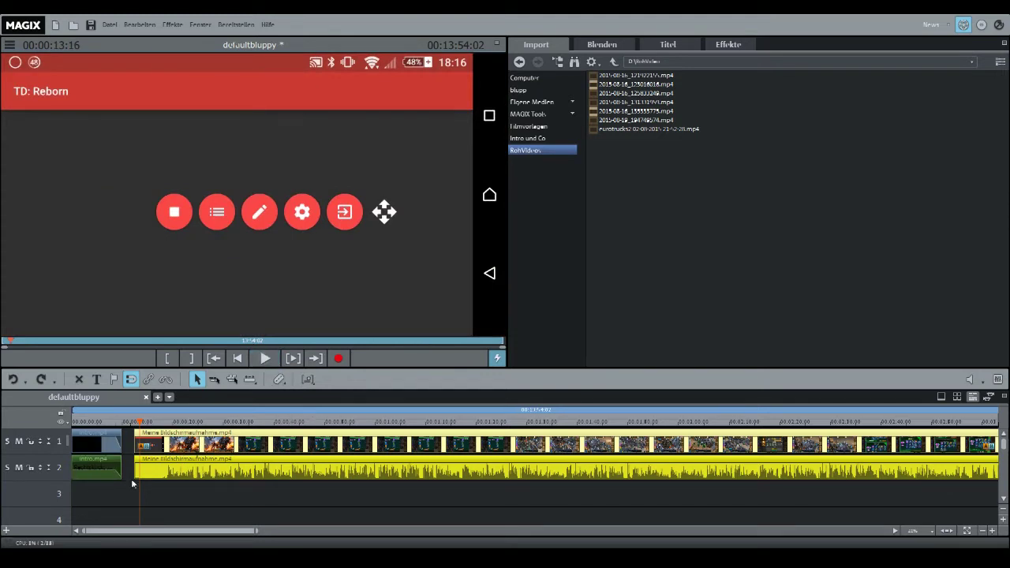
Move the playhead to 00:00:17:25 and open Audio Cleaning for the recording's audio on track 2
mouse_move(142, 477)
click(161, 421)
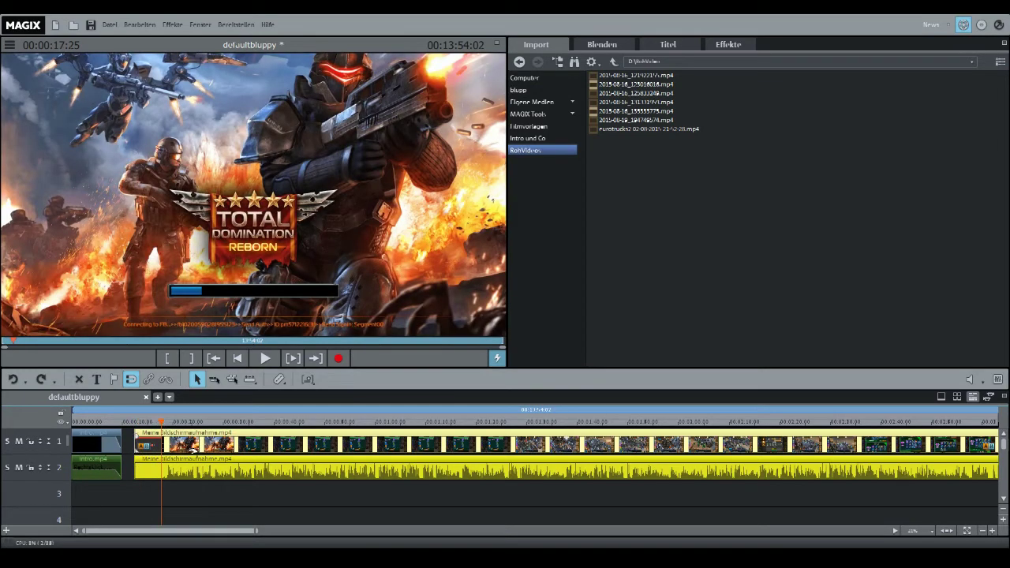
right_click(234, 470)
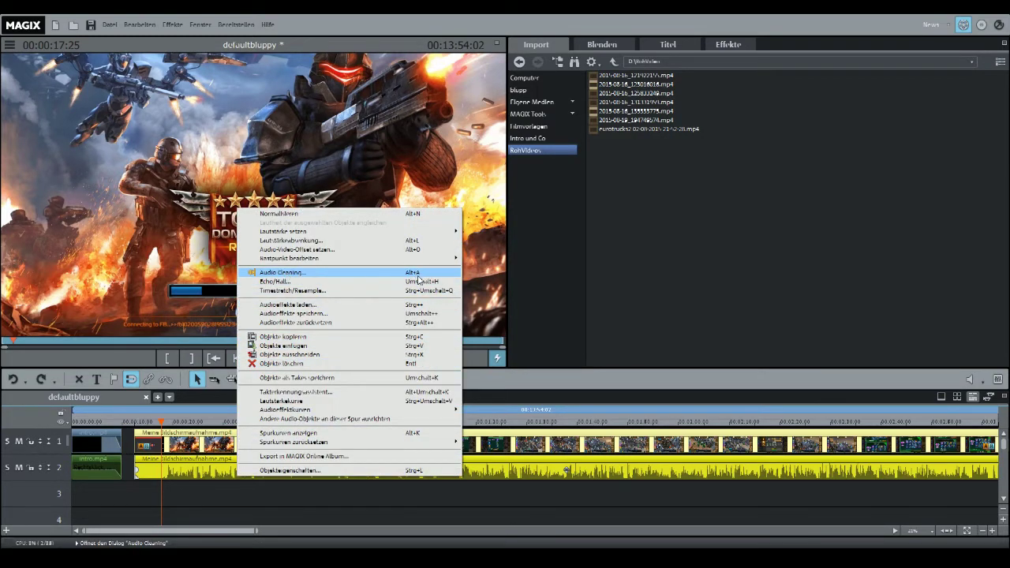
click(277, 273)
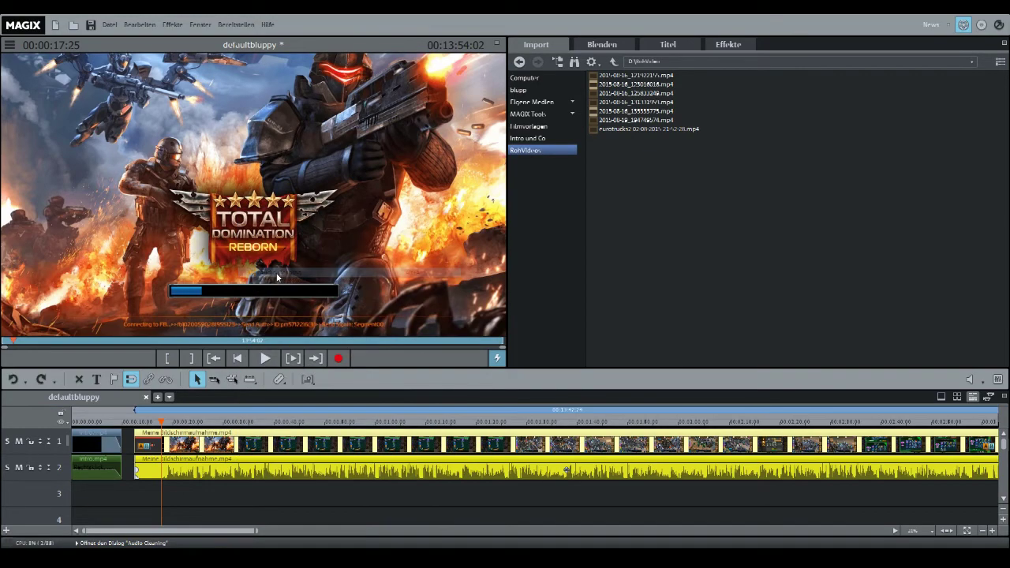
drag(467, 103, 439, 89)
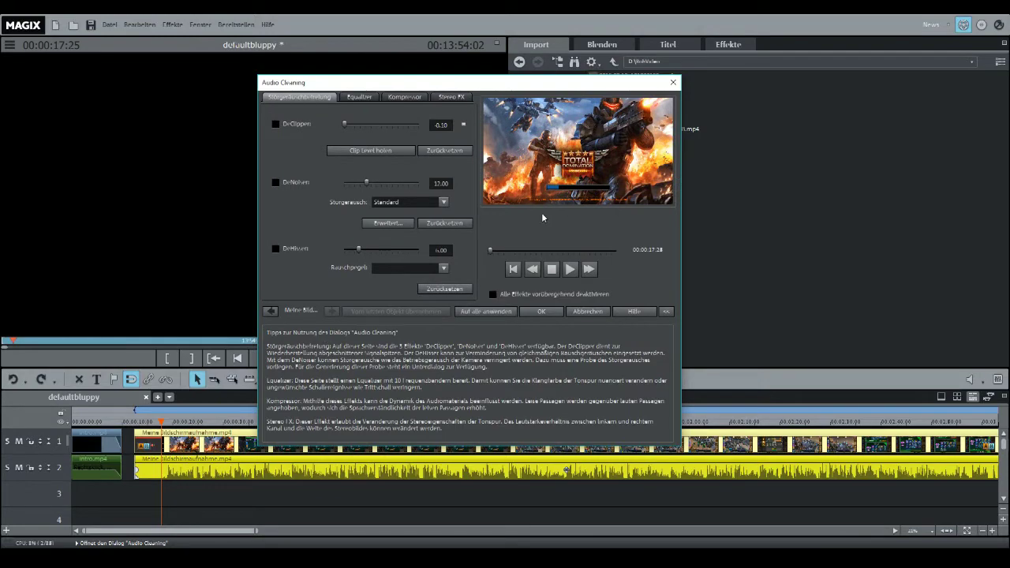
drag(472, 82, 486, 96)
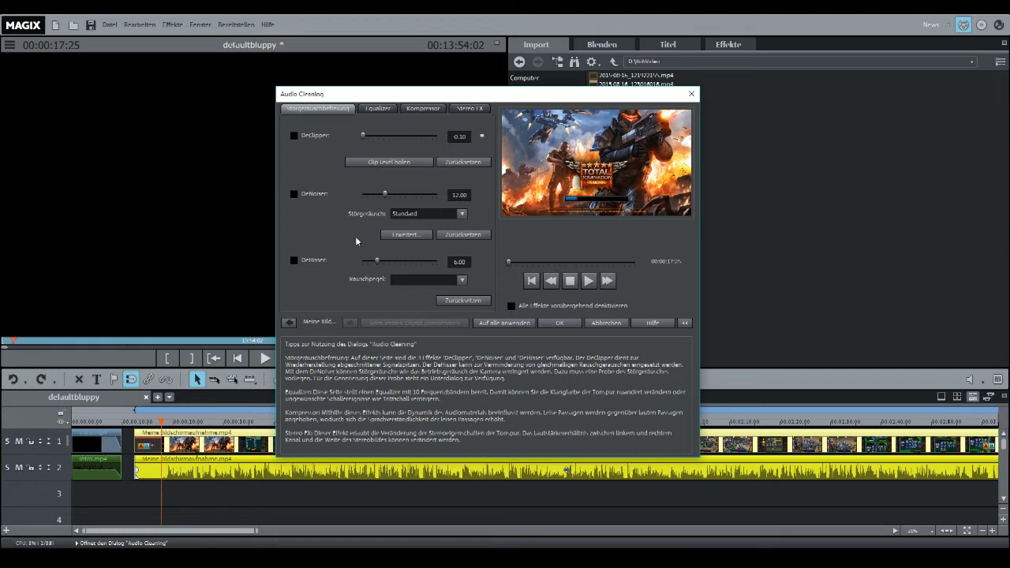
Enable the DeNoiser, check the noise levels offered for the DeHisser, and open the advanced DeNoiser settings
click(293, 194)
click(459, 281)
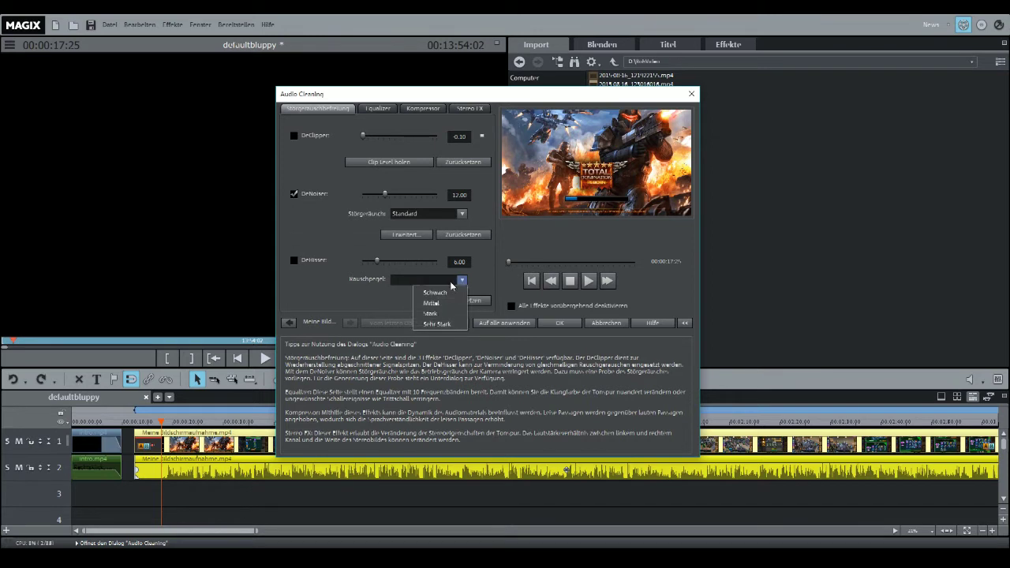
click(337, 292)
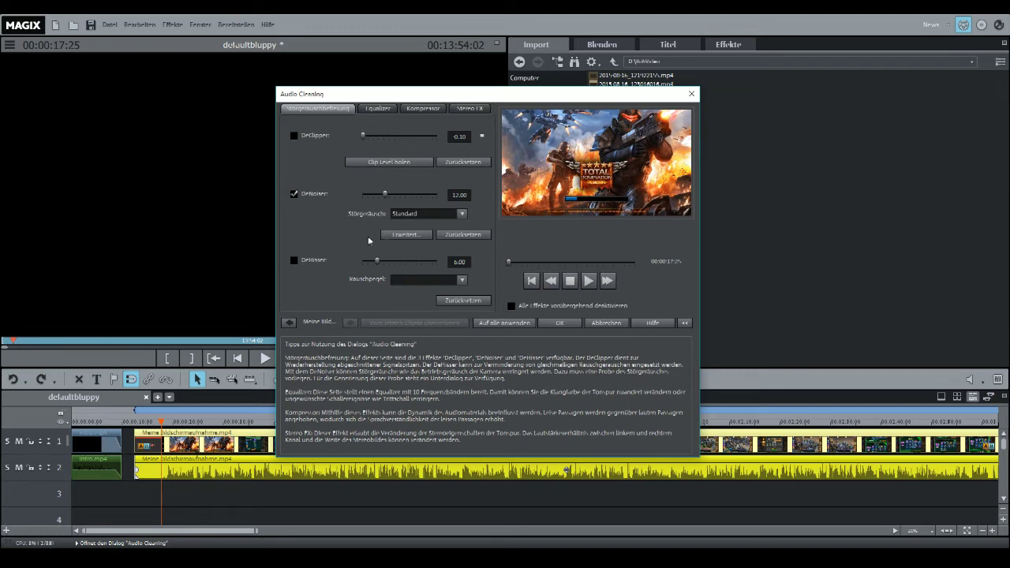
click(293, 194)
click(404, 234)
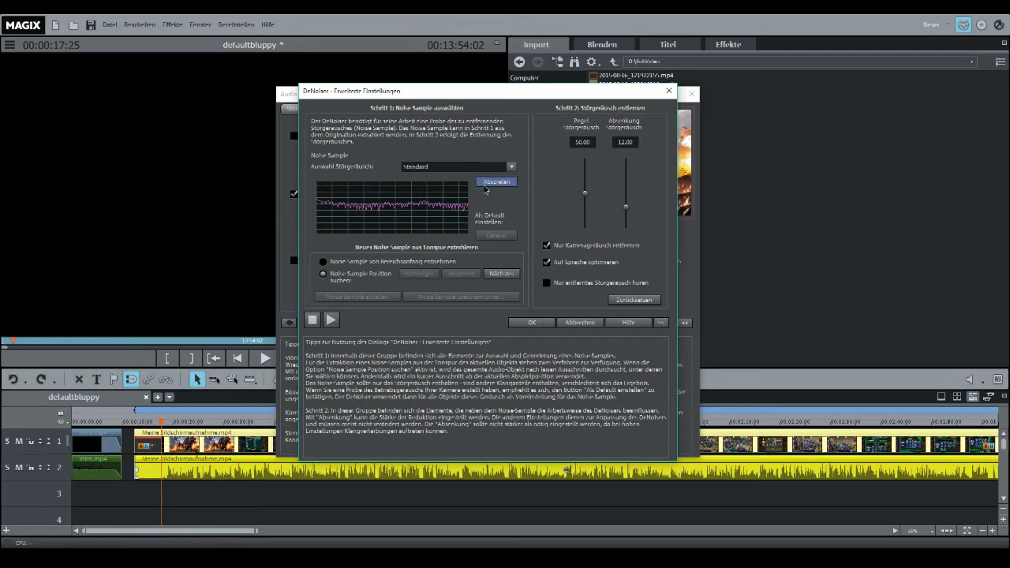
Try the Canon DC22 E noise sample, switch back to Standard, and set the noise reduction (Absenkung) to 40
click(485, 188)
click(510, 167)
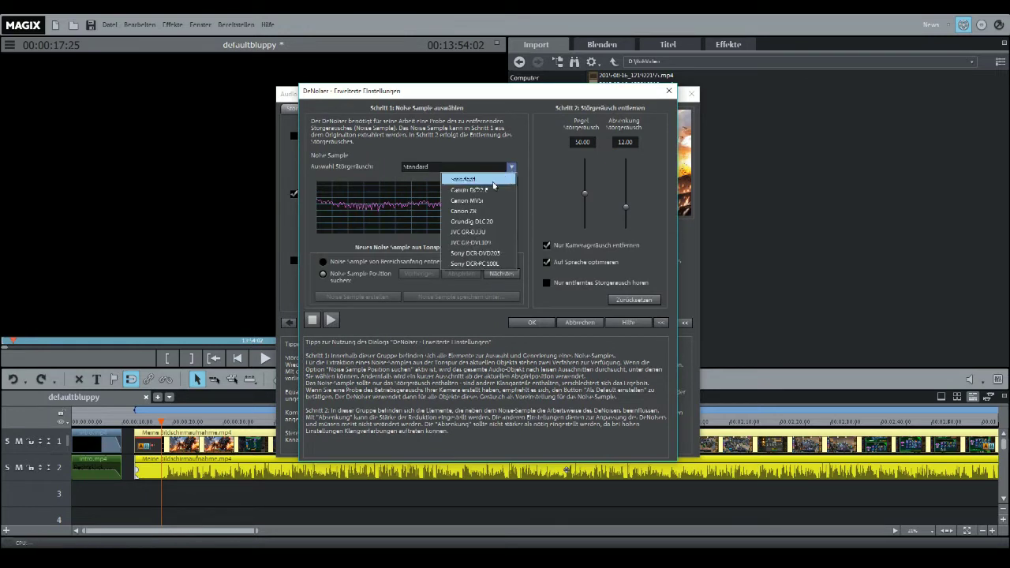
click(497, 190)
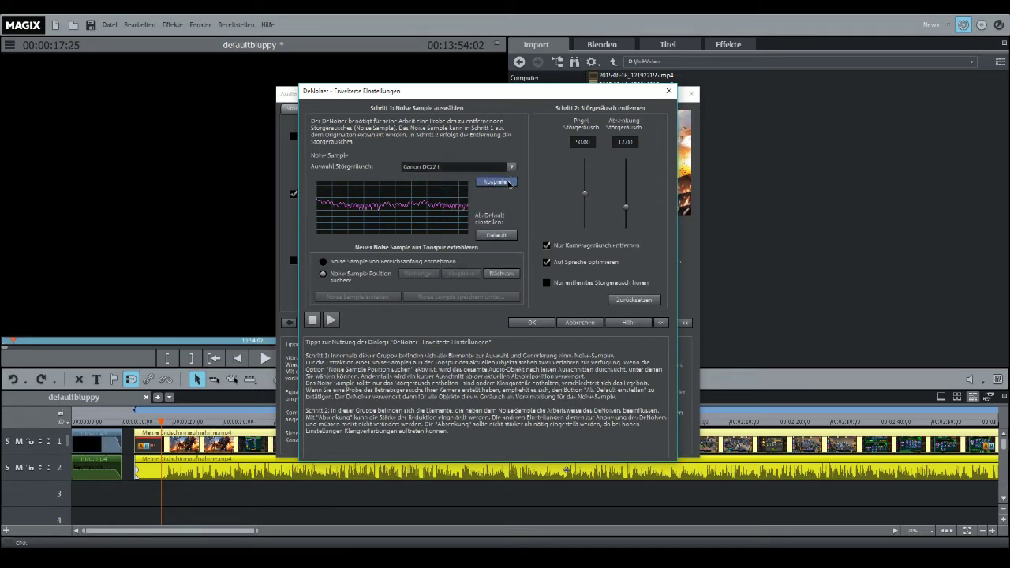
click(511, 166)
click(477, 222)
click(510, 166)
click(477, 174)
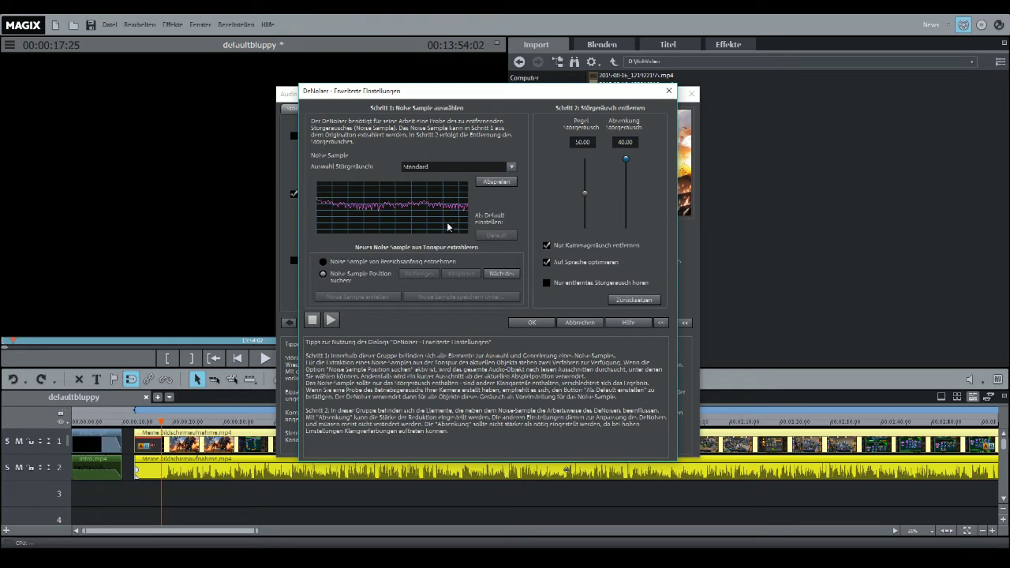
Try several camera noise samples, including JVC GR-DVL109 and Canon MV5i, and reselect the Standard sample
click(502, 167)
click(489, 198)
click(498, 166)
click(473, 200)
click(511, 167)
click(486, 192)
click(511, 166)
click(482, 242)
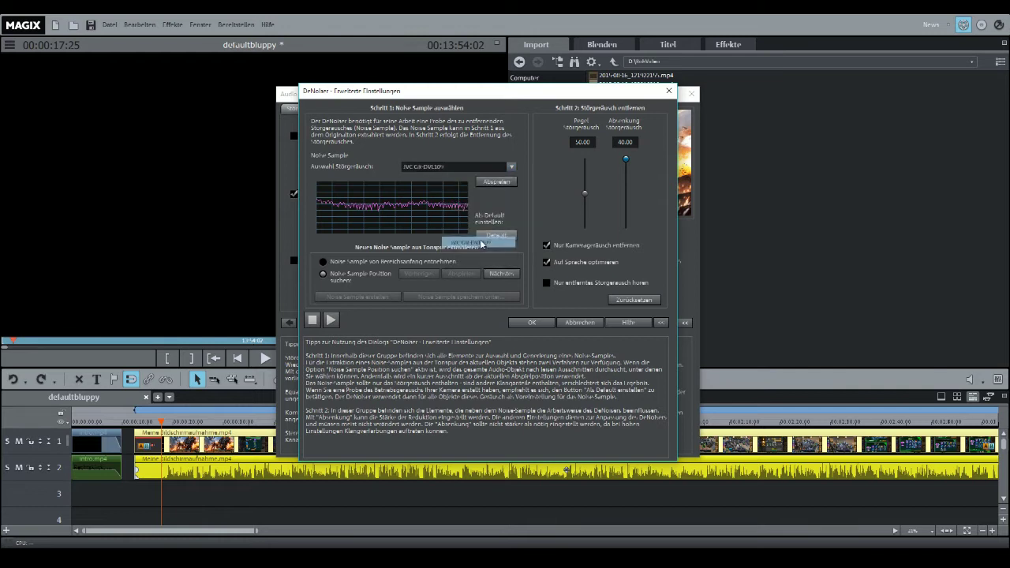
click(512, 168)
click(477, 252)
click(511, 167)
click(493, 201)
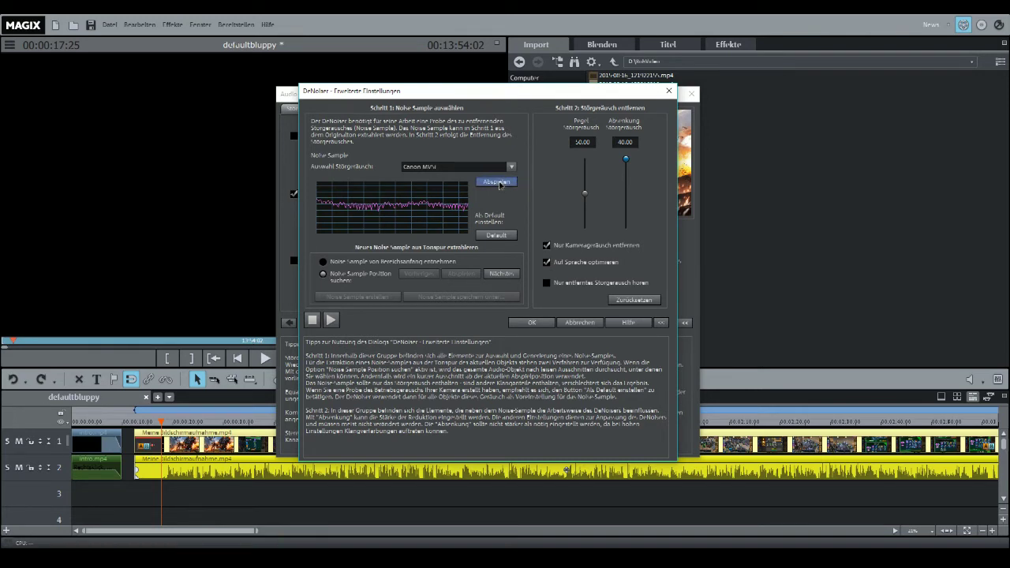
click(510, 167)
click(485, 175)
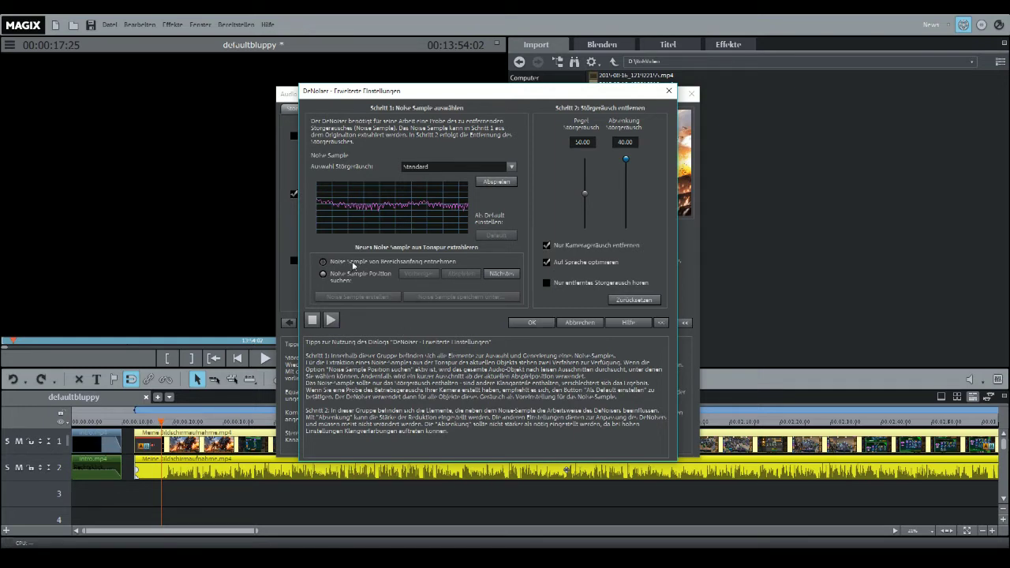
Try to create a noise sample from a position found in the soundtrack, and cancel the DeNoiser and Audio Cleaning settings
click(407, 263)
click(323, 273)
click(490, 272)
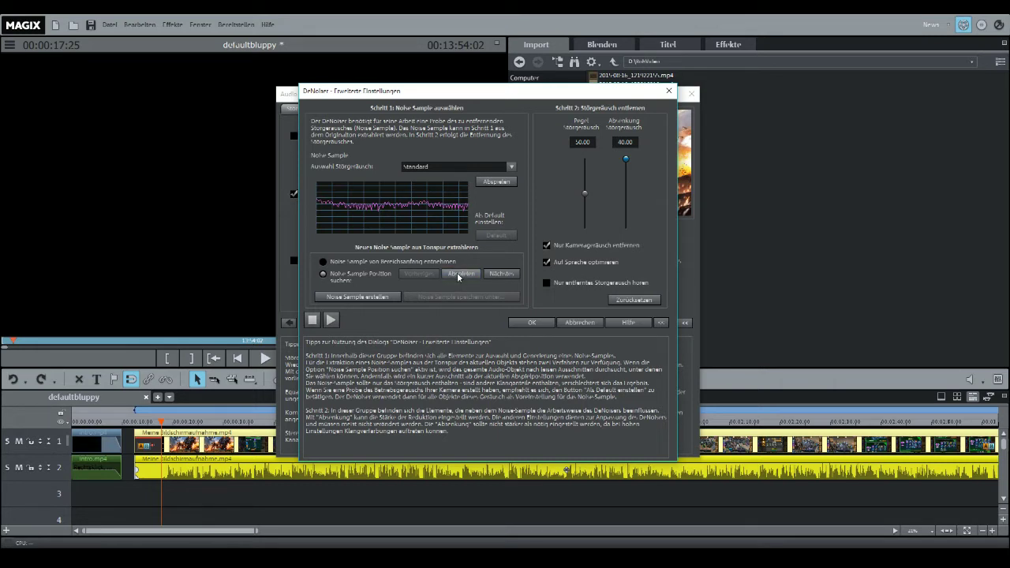
click(375, 295)
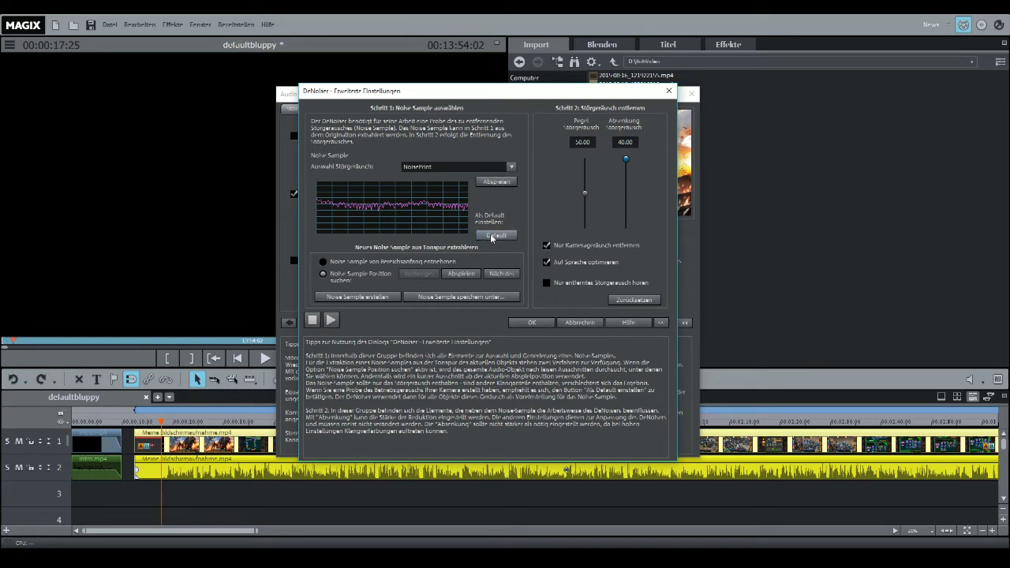
click(455, 275)
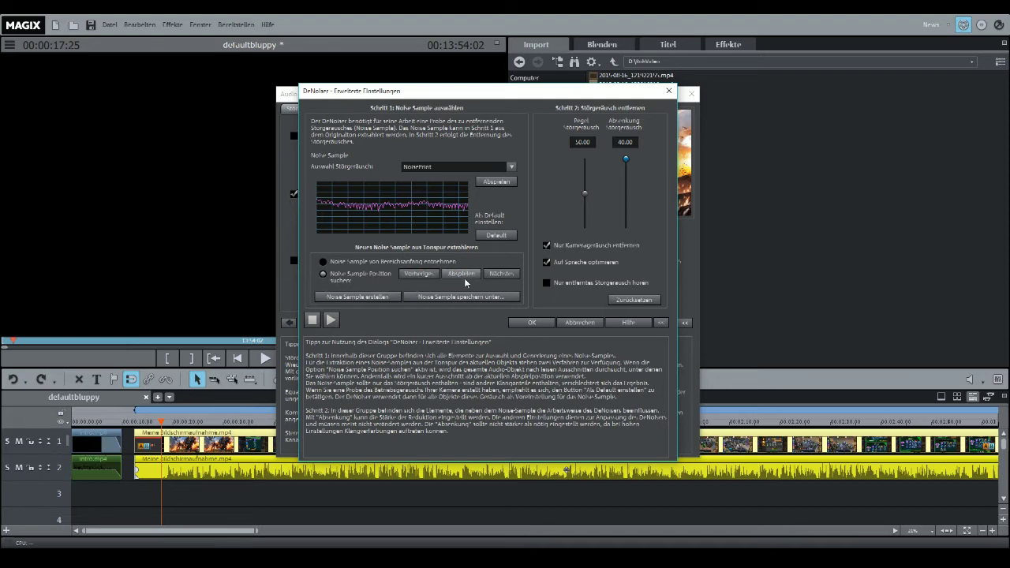
click(580, 322)
click(606, 323)
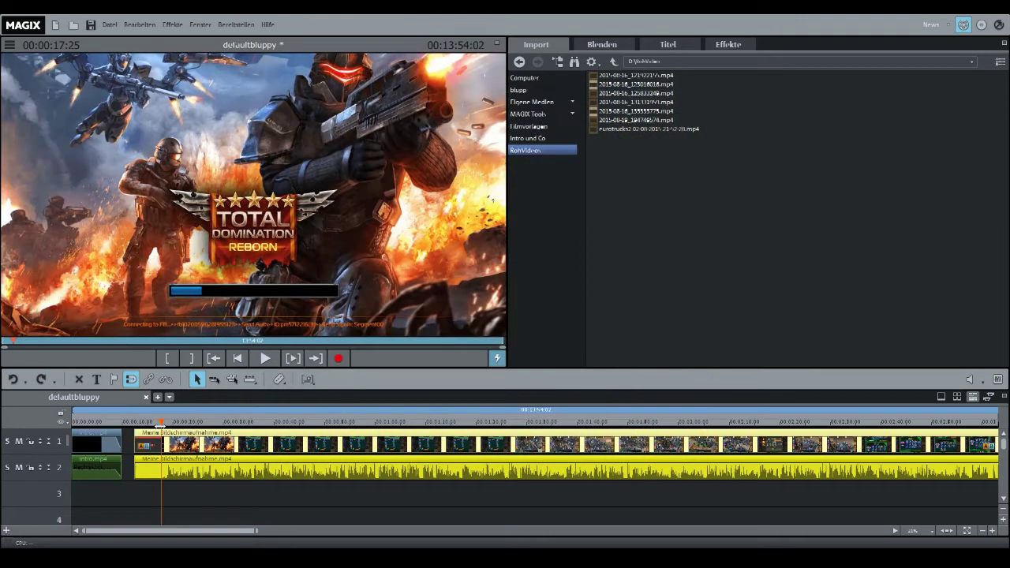
Move the playhead to the recording's start at 00:00:12:14 and open the advanced DeNoiser settings for its audio
drag(161, 424, 134, 424)
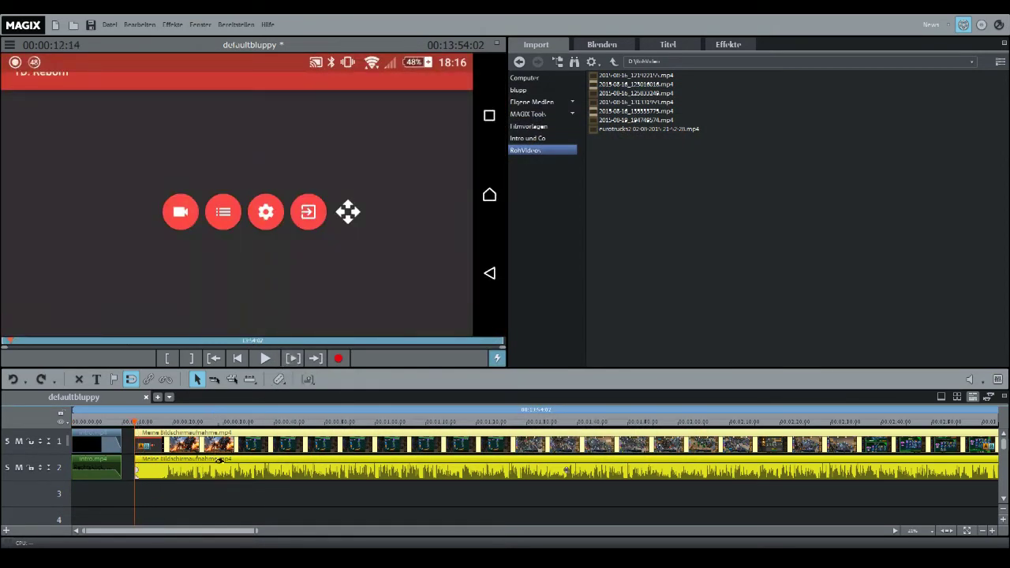
right_click(215, 469)
click(299, 268)
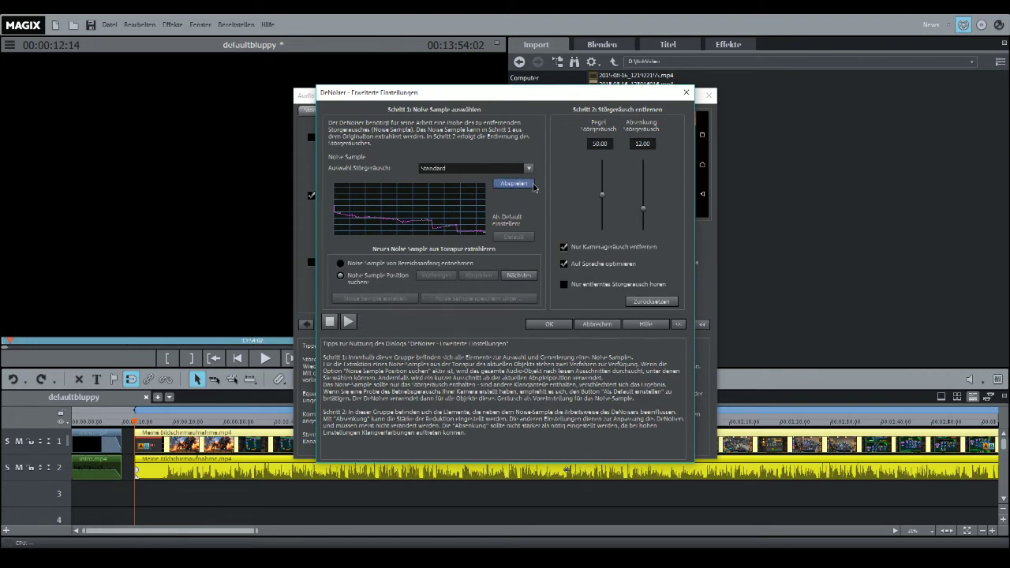
Search for a noise sample position in the soundtrack, create a noise sample from it, and make it the default
click(519, 274)
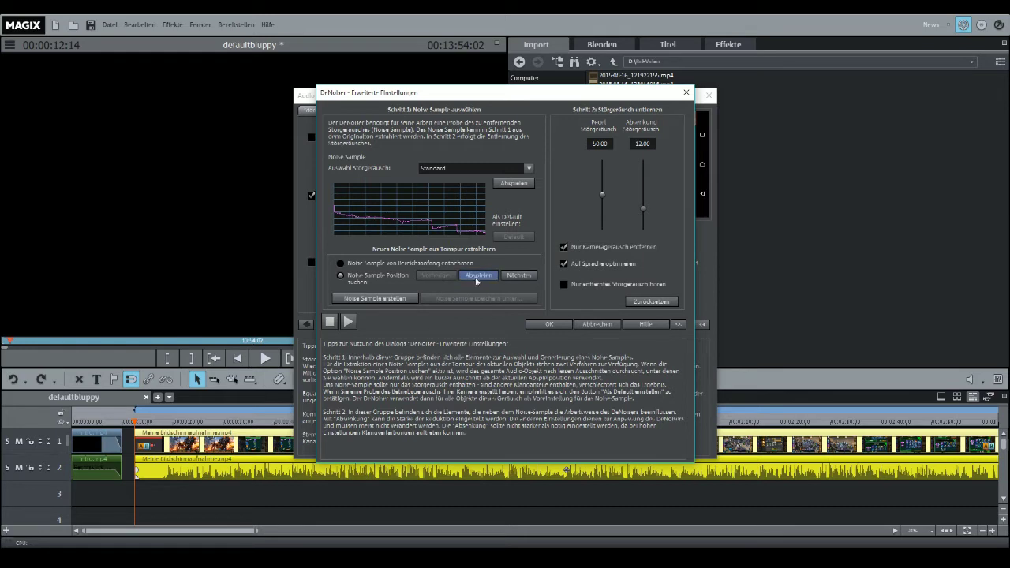
click(475, 276)
click(387, 300)
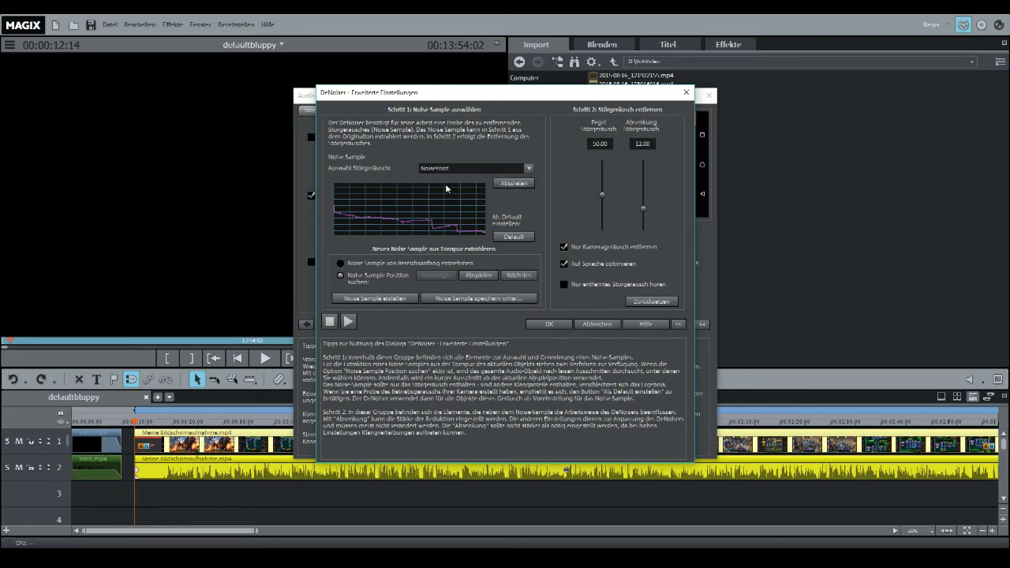
click(511, 184)
click(508, 237)
Set the noise reduction (Absenkung) to 40, preview the cleaned audio, and accept the advanced DeNoiser settings
drag(642, 207, 642, 160)
click(642, 159)
click(349, 321)
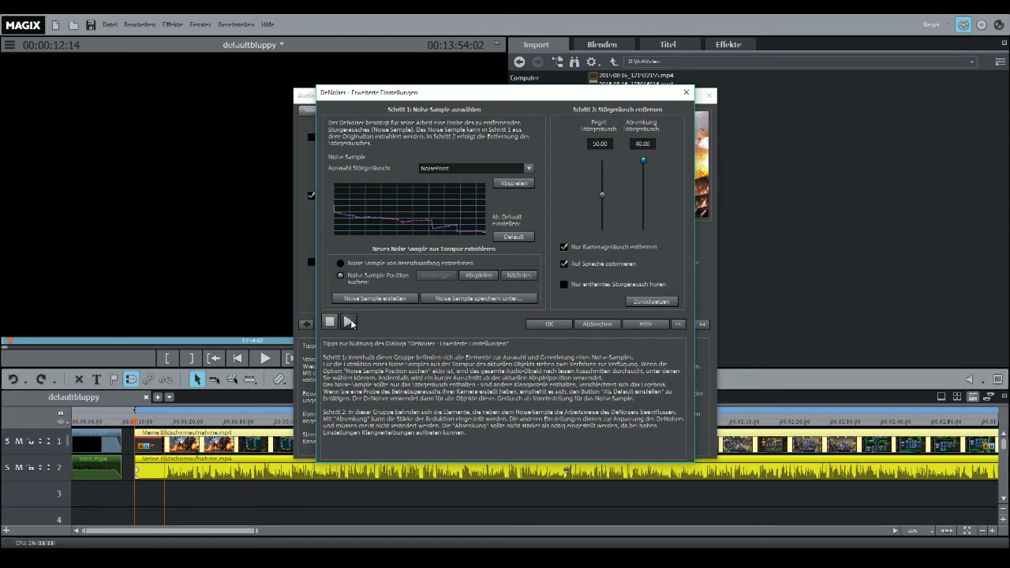
click(552, 323)
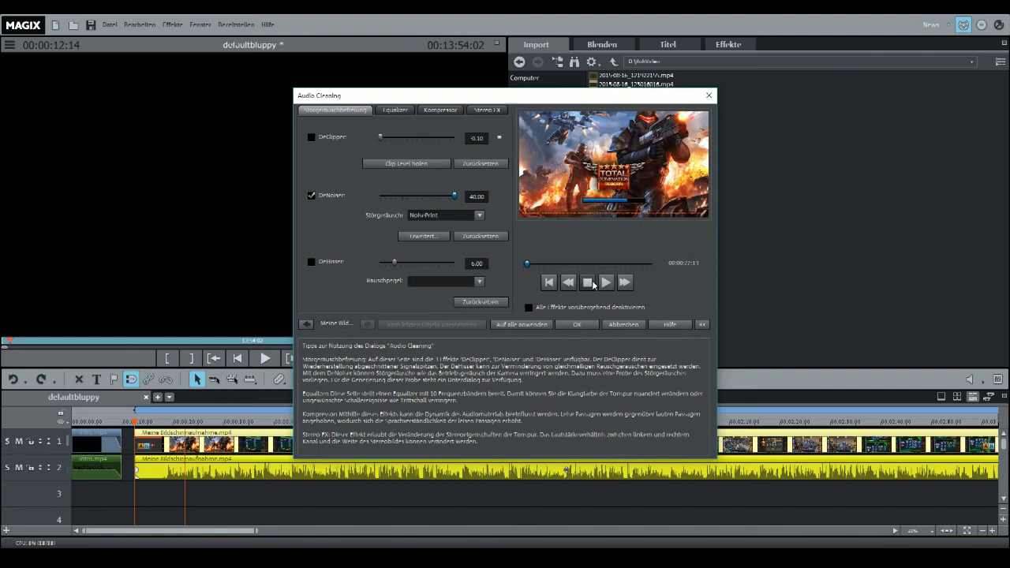
click(588, 283)
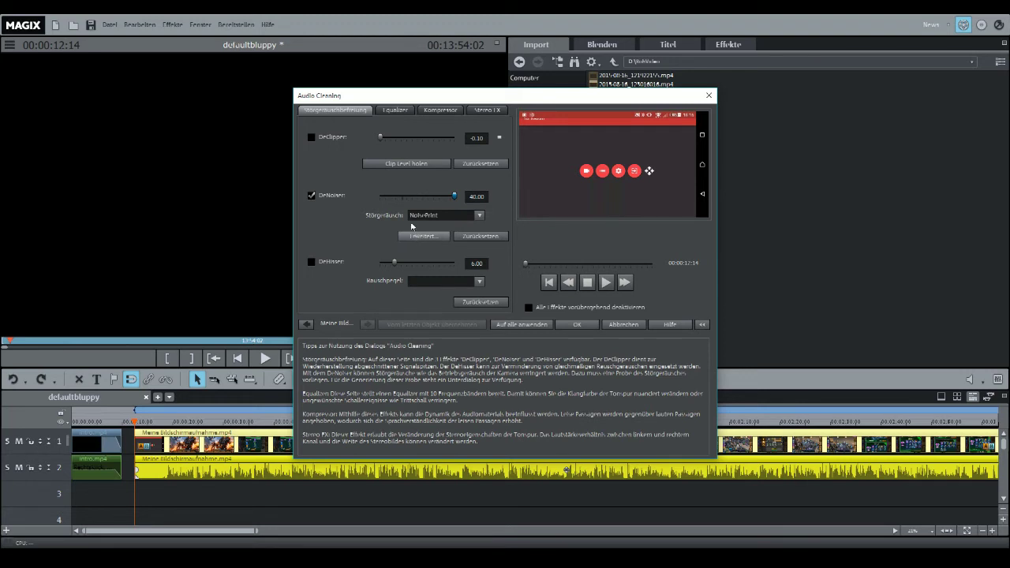
Try the equalizer preset Sprache hervorheben and preview the audio with the equalizer switched on and off
click(395, 110)
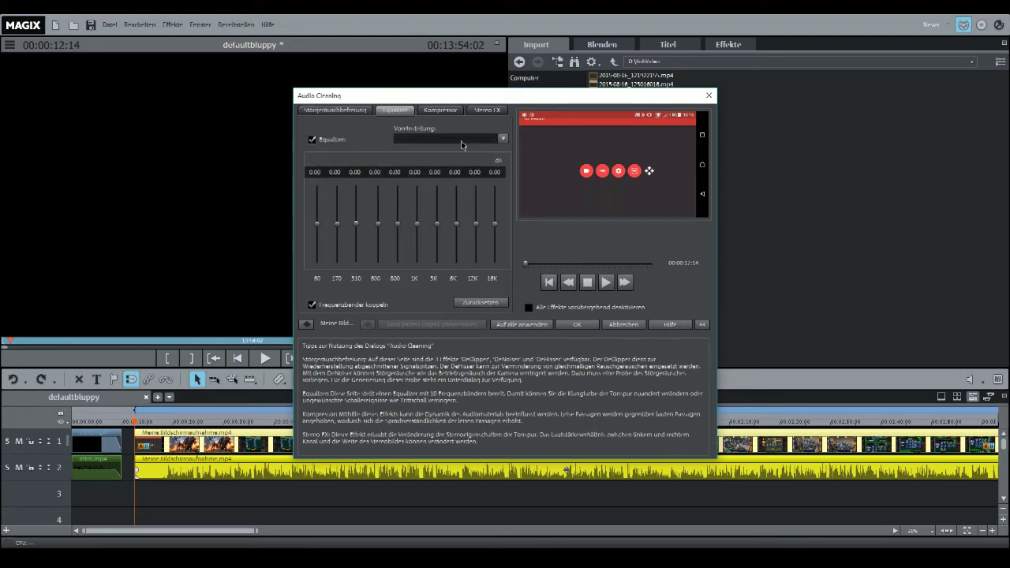
click(482, 138)
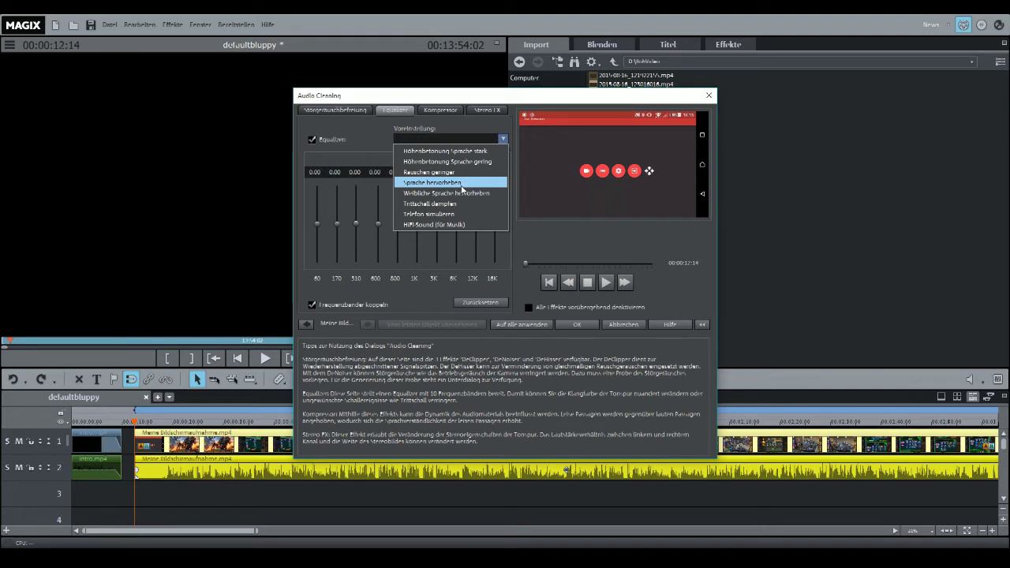
click(464, 183)
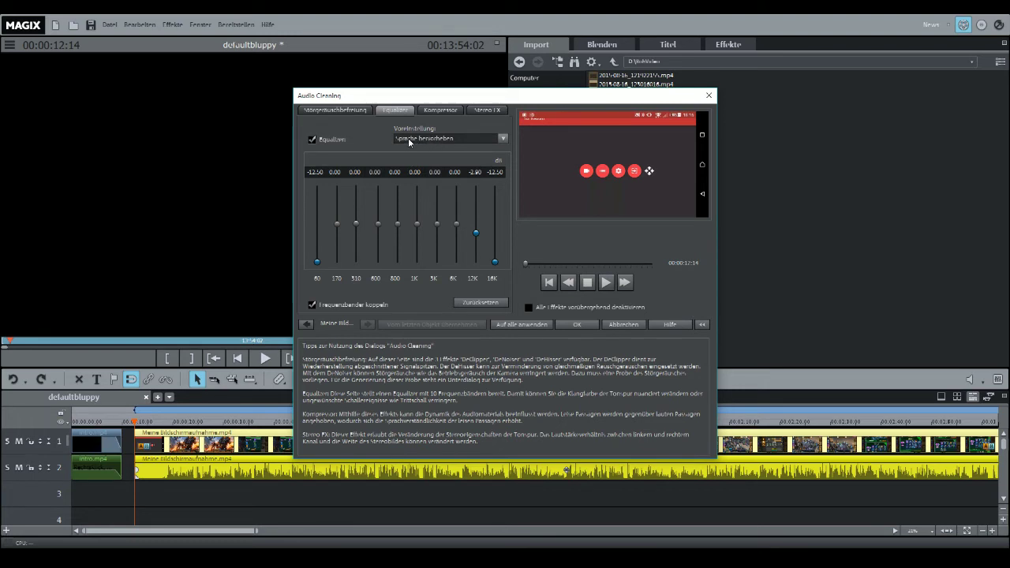
click(605, 286)
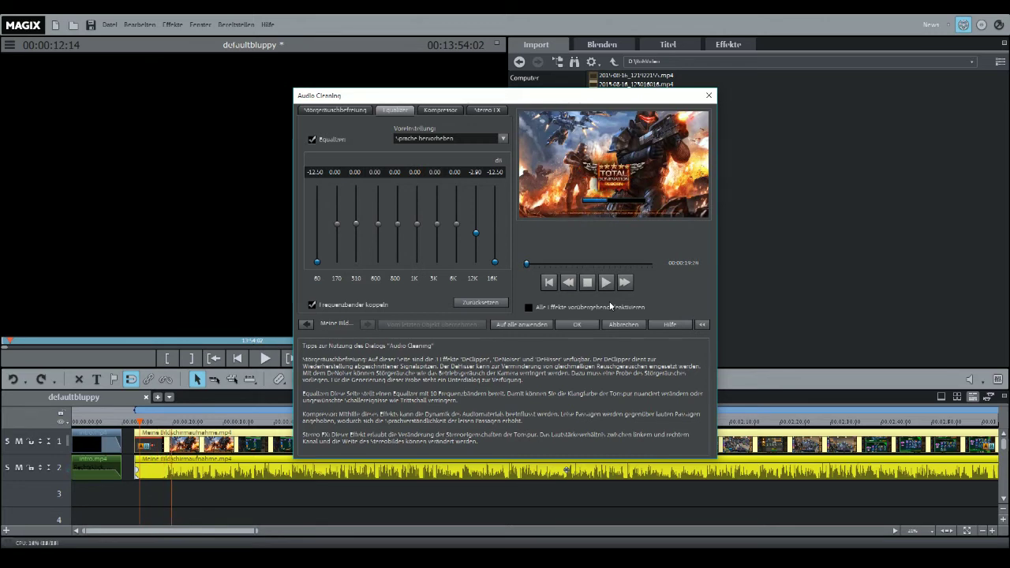
click(312, 139)
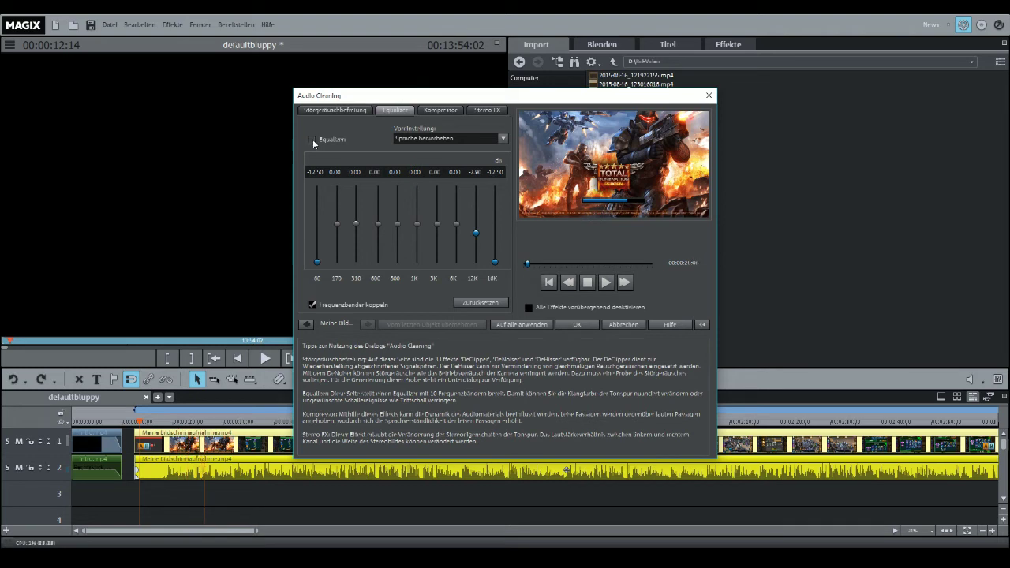
click(592, 290)
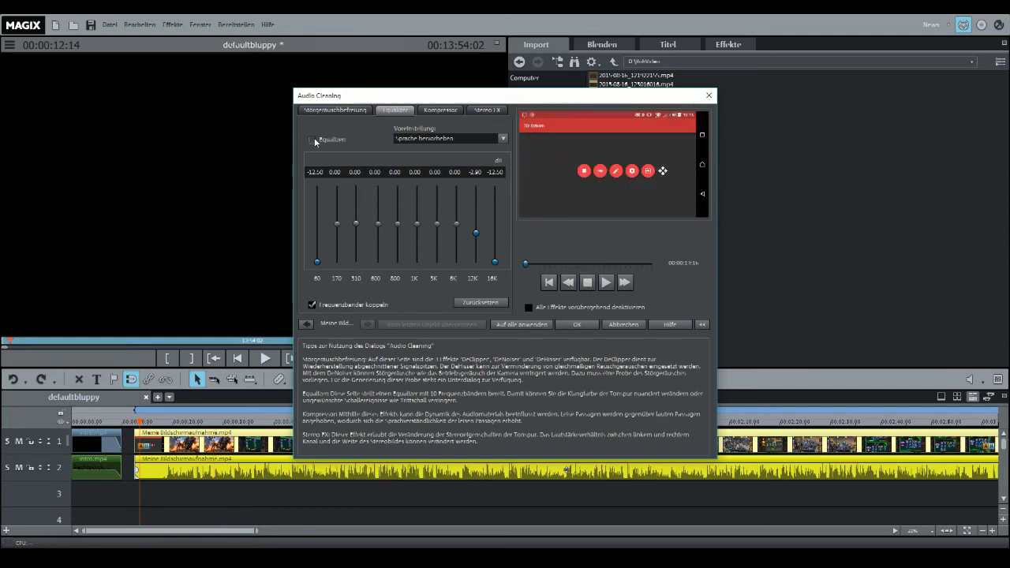
Try the equalizer preset Rauschen geringer and preview its effect on the recording's audio
click(503, 138)
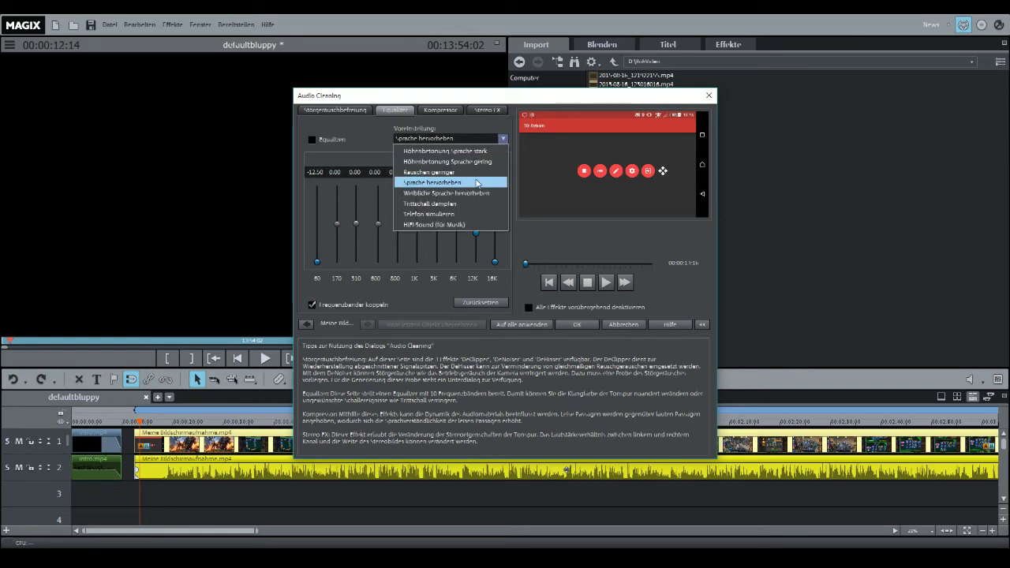
click(482, 172)
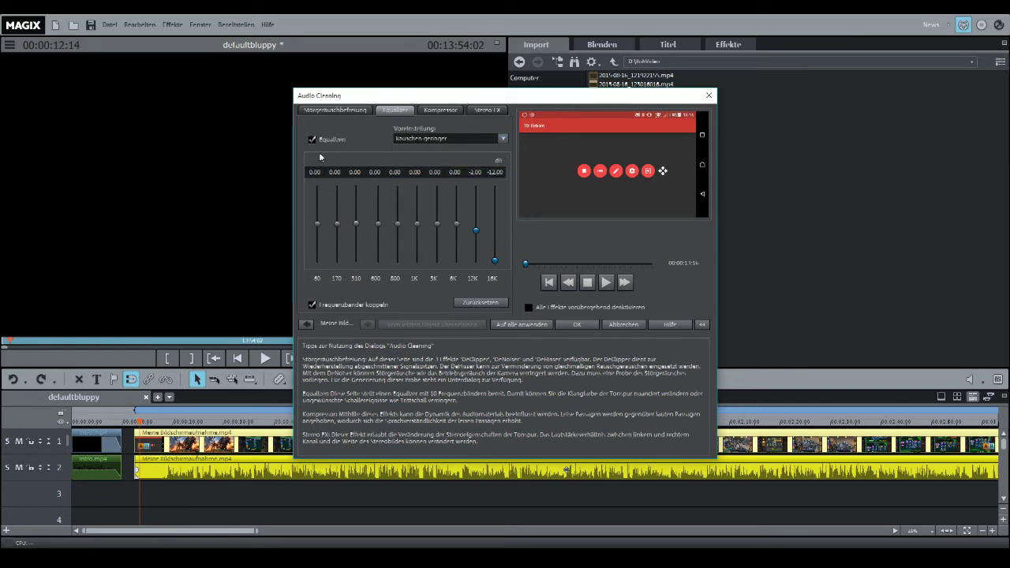
click(606, 283)
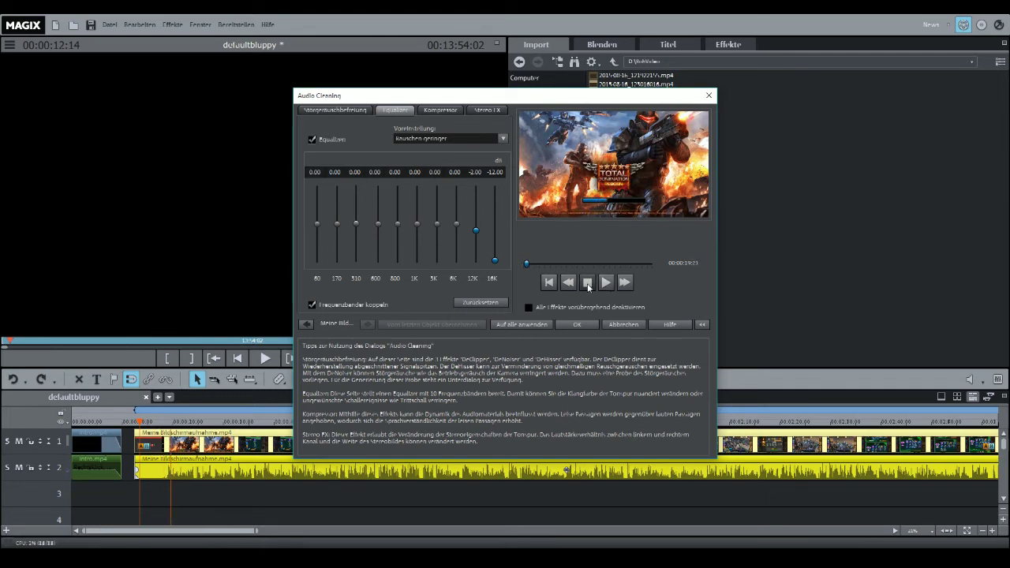
click(588, 282)
Apply the equalizer preset HiFi-Sound (für Musik) and preview the resulting sound
click(500, 138)
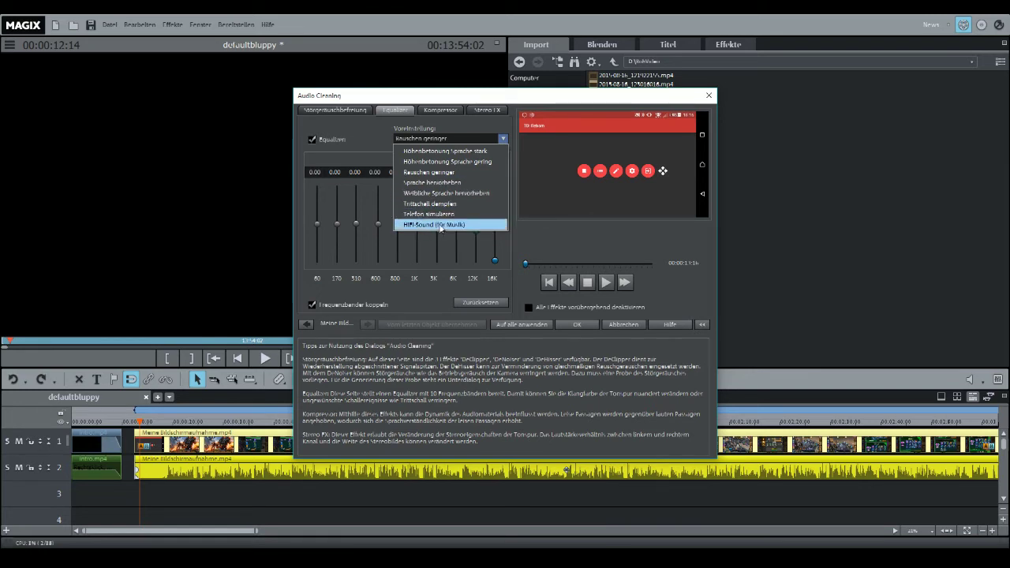
click(439, 226)
click(604, 282)
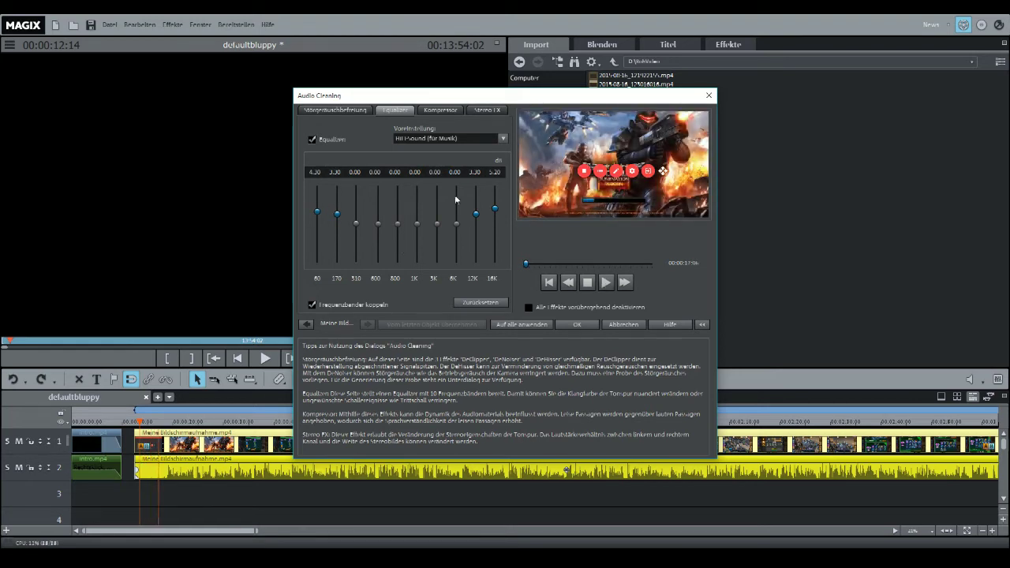
click(584, 286)
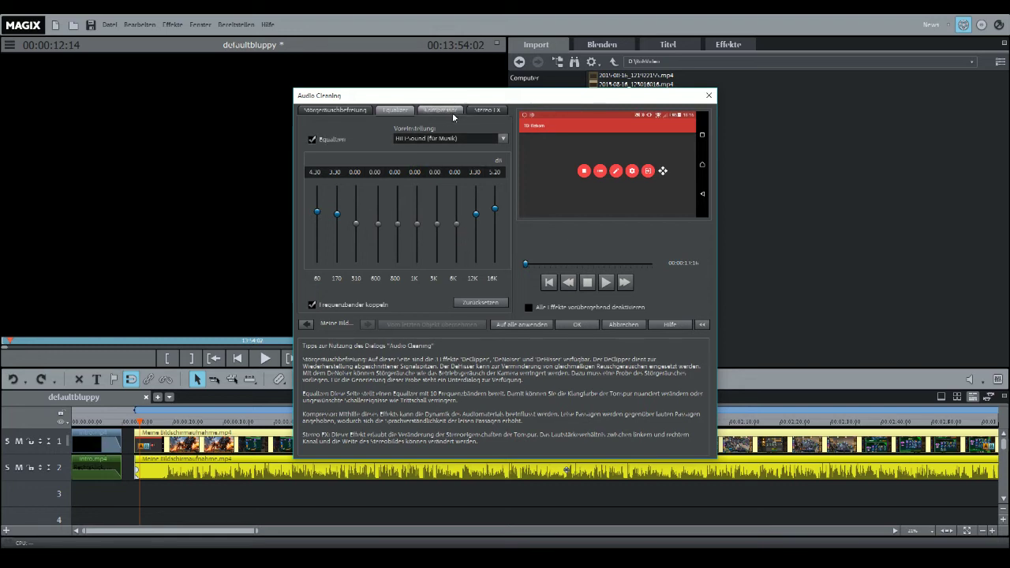
Open the Stereo FX settings, move the preview to about 30 seconds, and listen to the audio without StereoFX
click(483, 112)
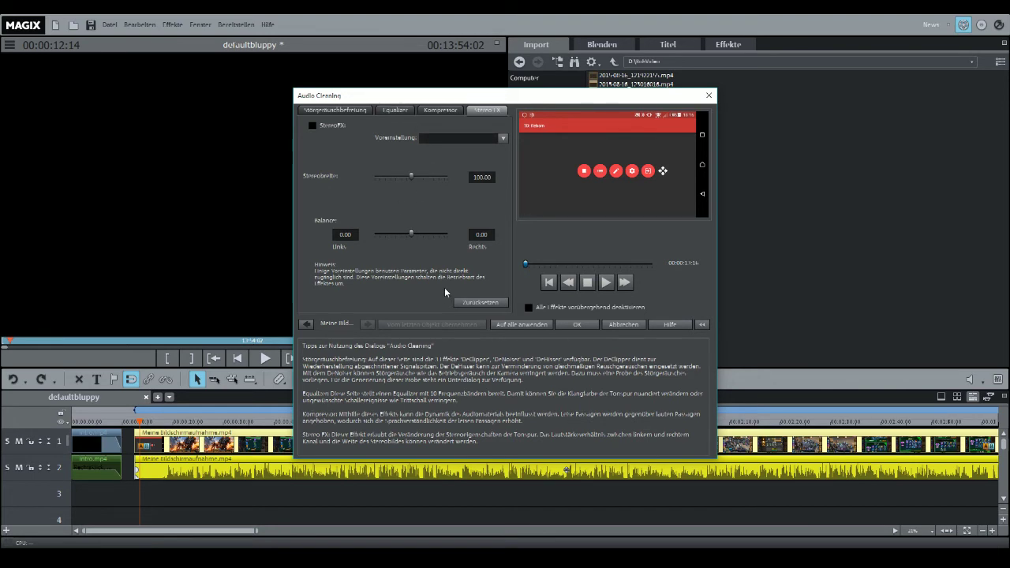
click(526, 264)
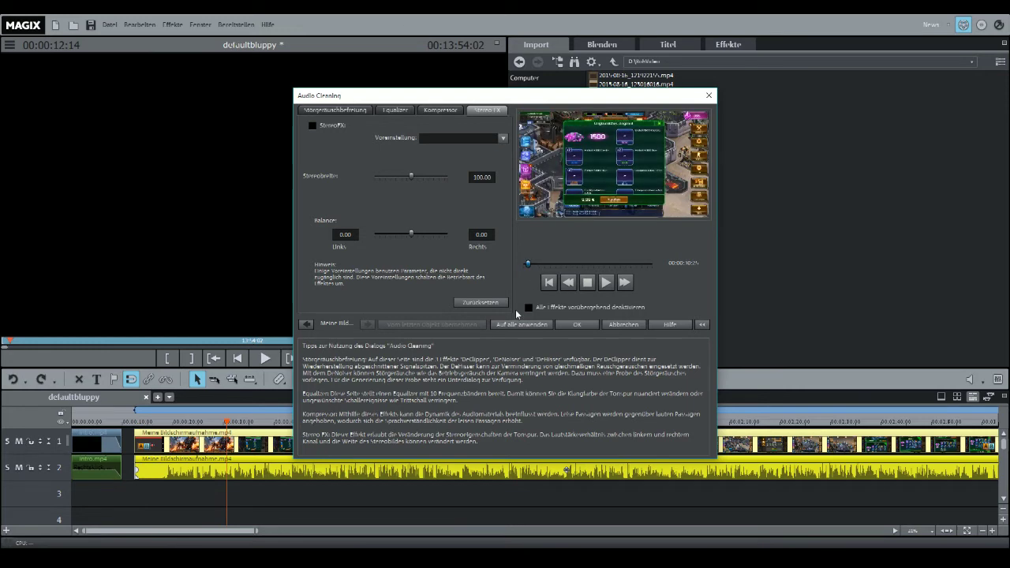
click(609, 285)
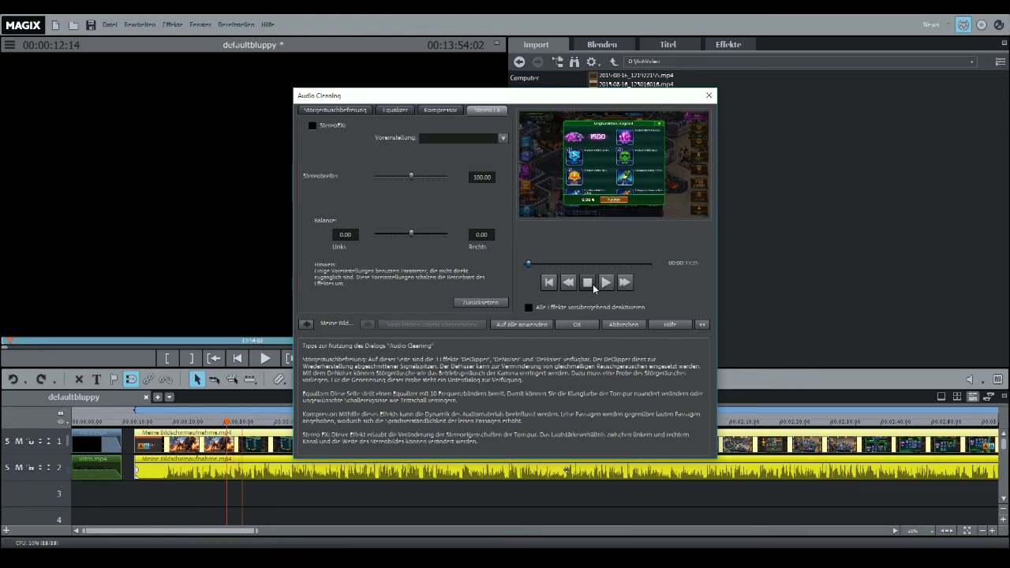
click(590, 283)
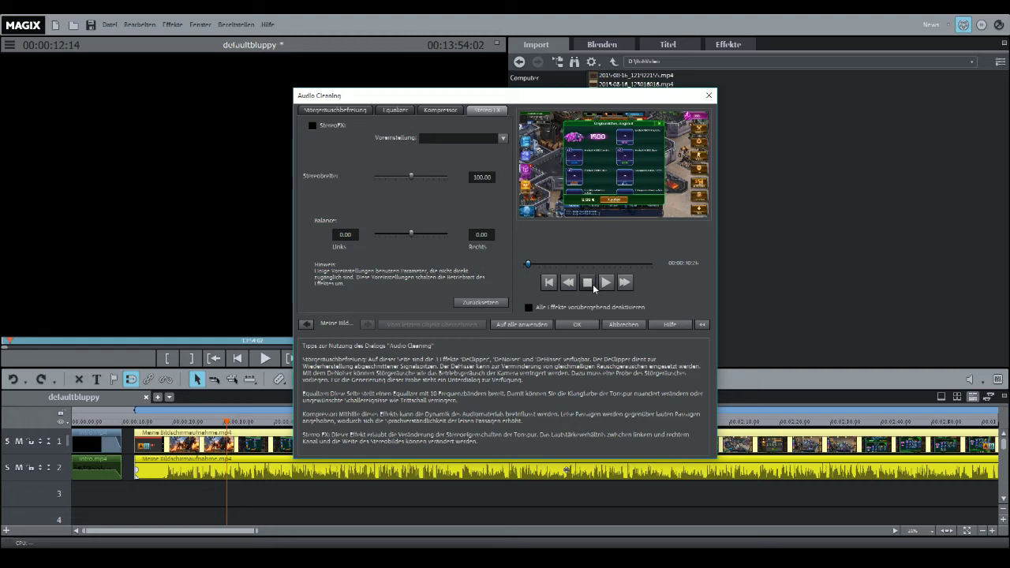
Try the StereoFX preset Mono and preview how the recording sounds with it
click(500, 138)
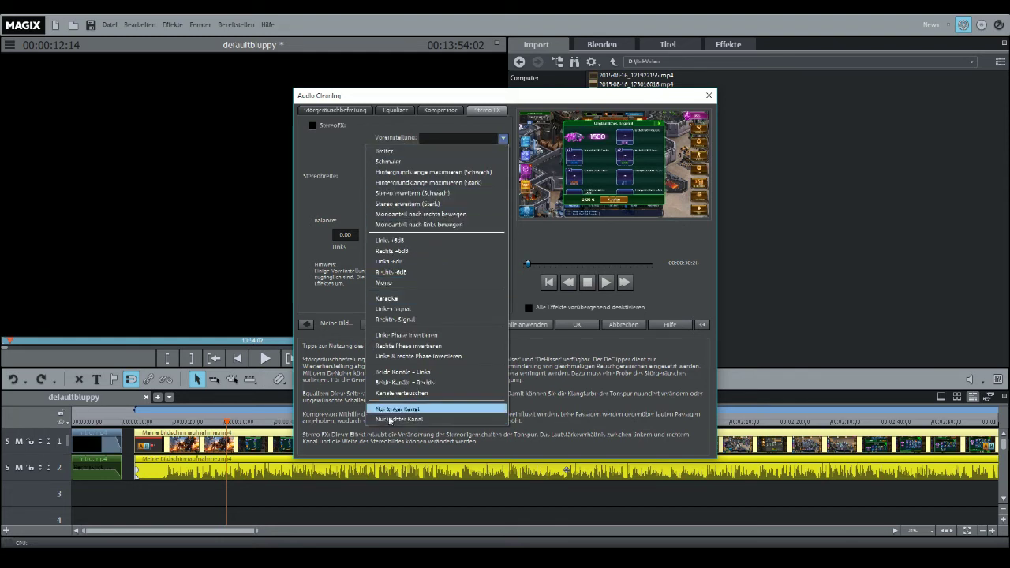
click(324, 203)
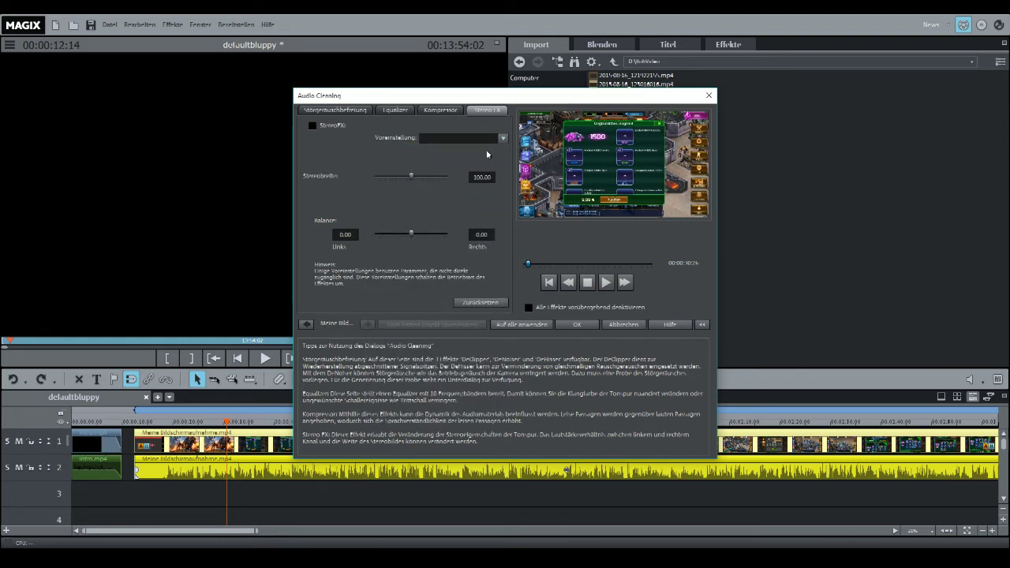
click(501, 138)
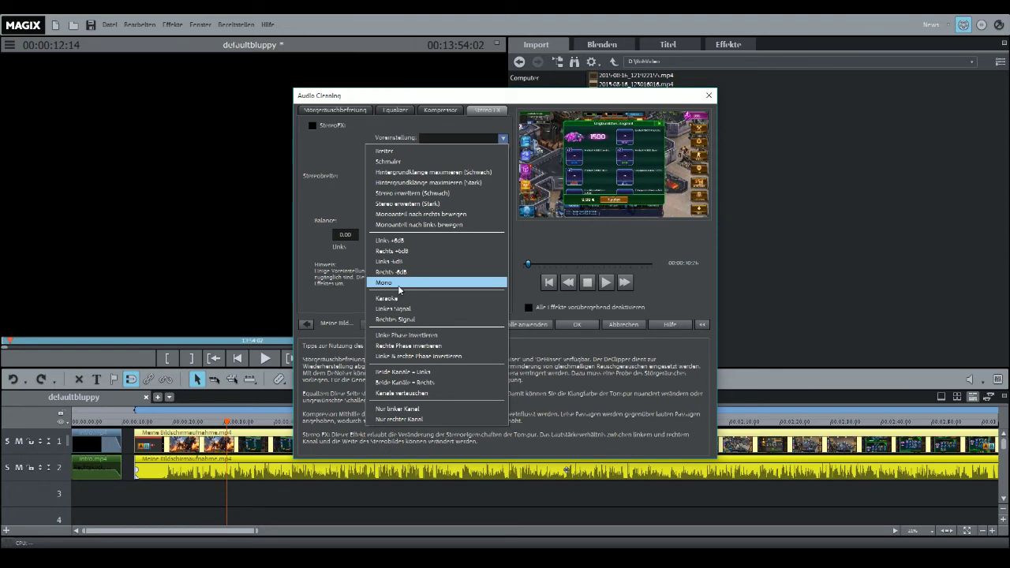
click(398, 284)
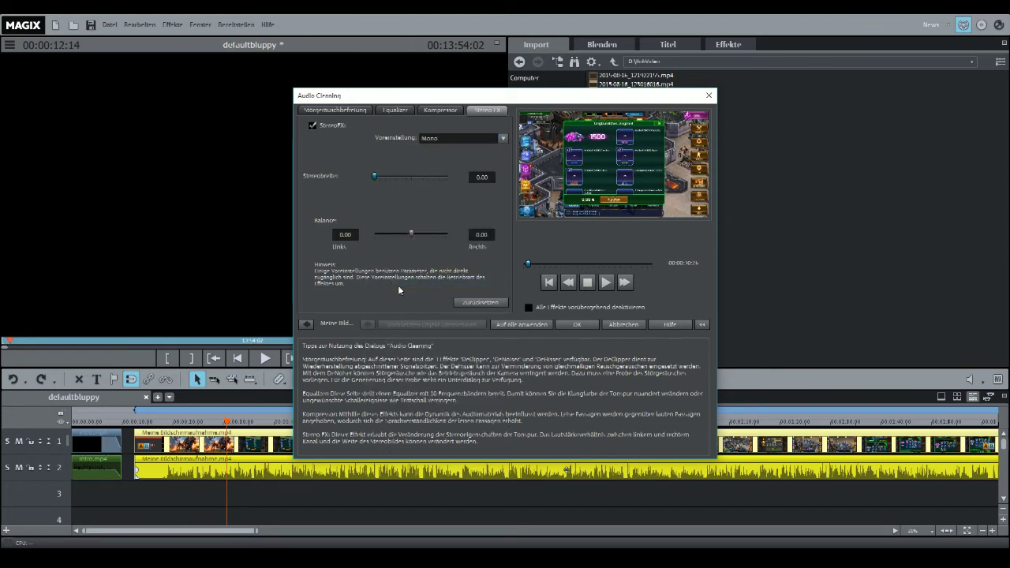
click(606, 287)
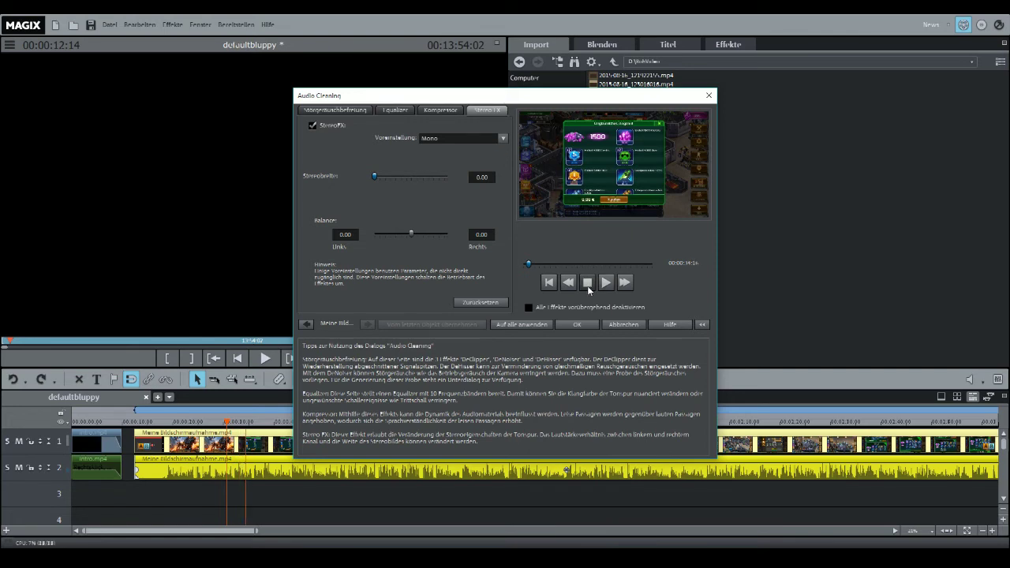
click(587, 282)
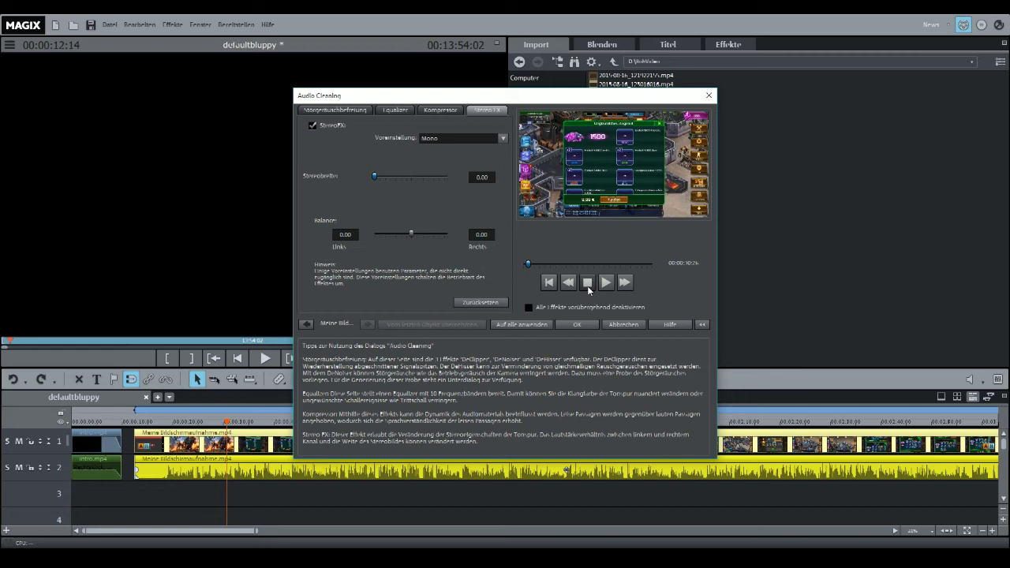
Try the StereoFX presets Links -6dB and Rechts -6dB, previewing the audio with the second one
click(485, 138)
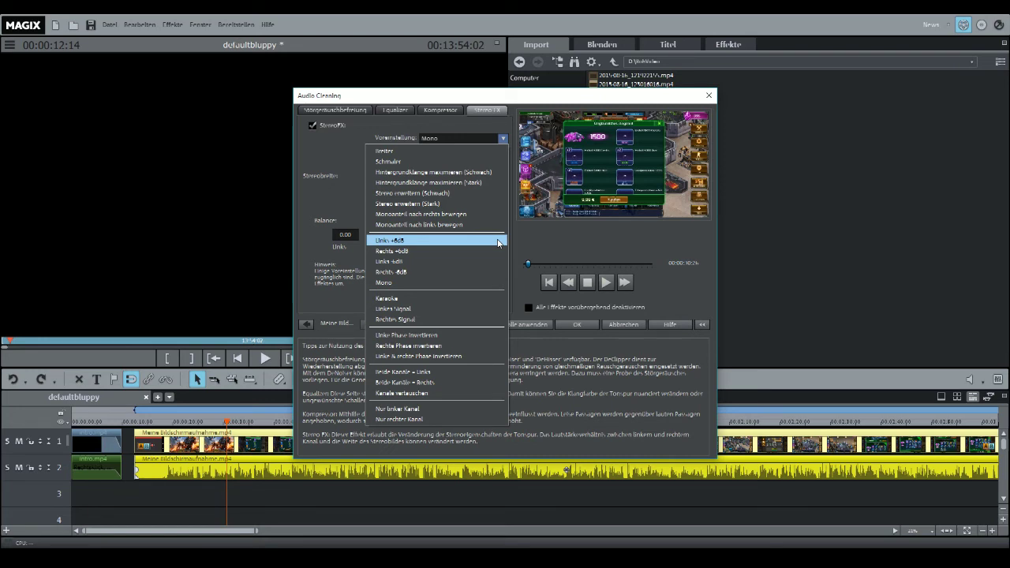
click(436, 262)
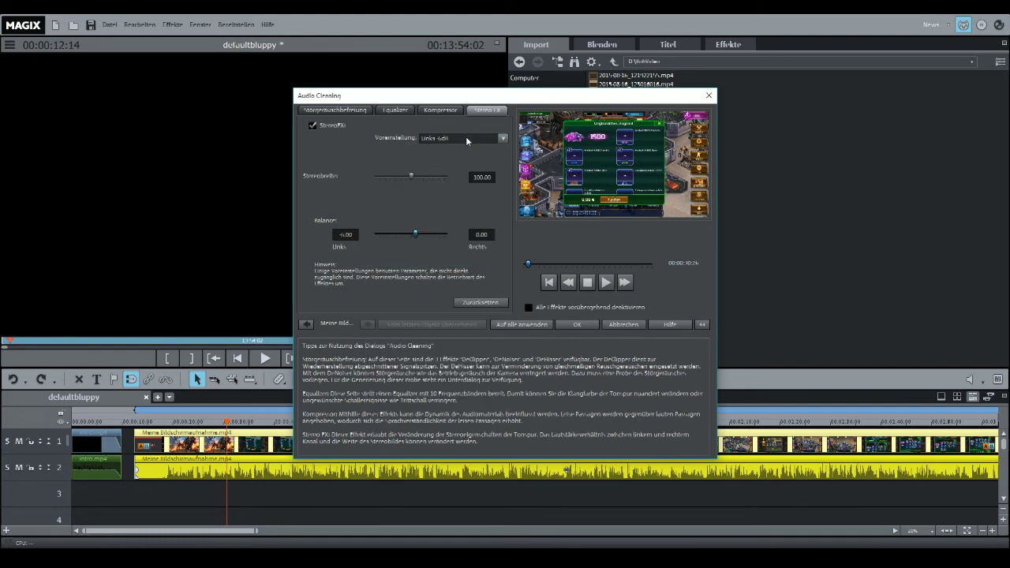
click(498, 140)
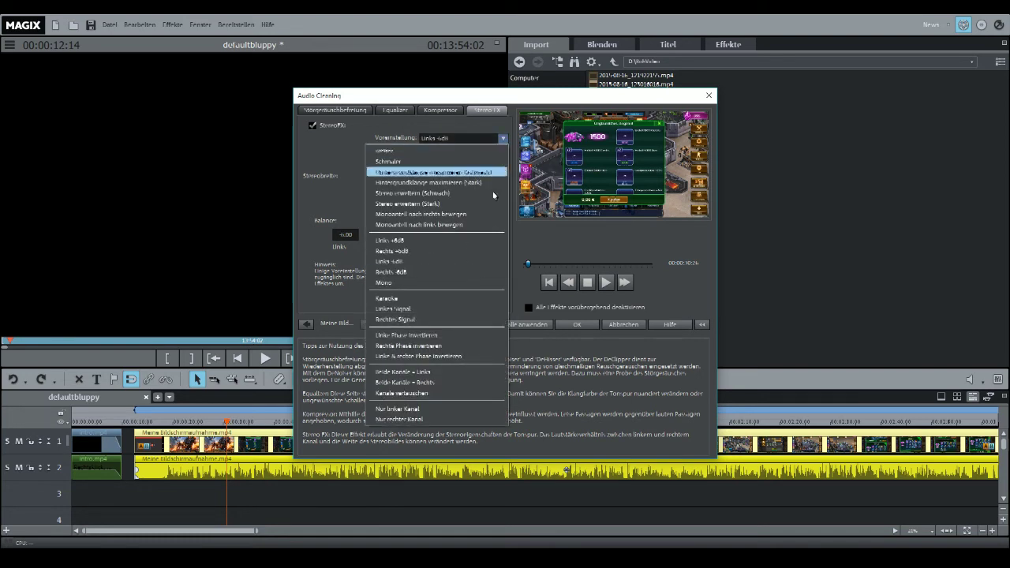
click(410, 273)
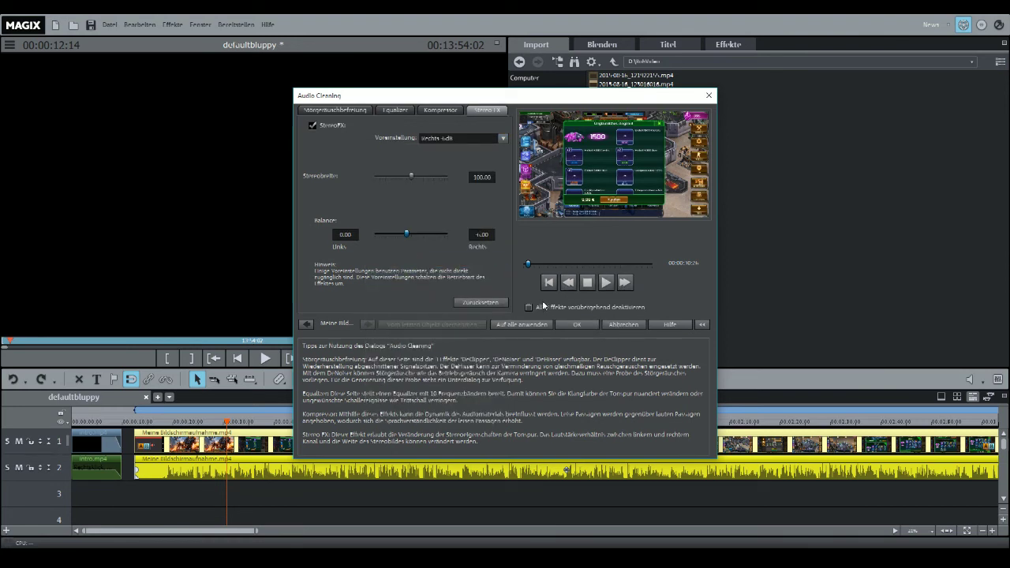
click(605, 282)
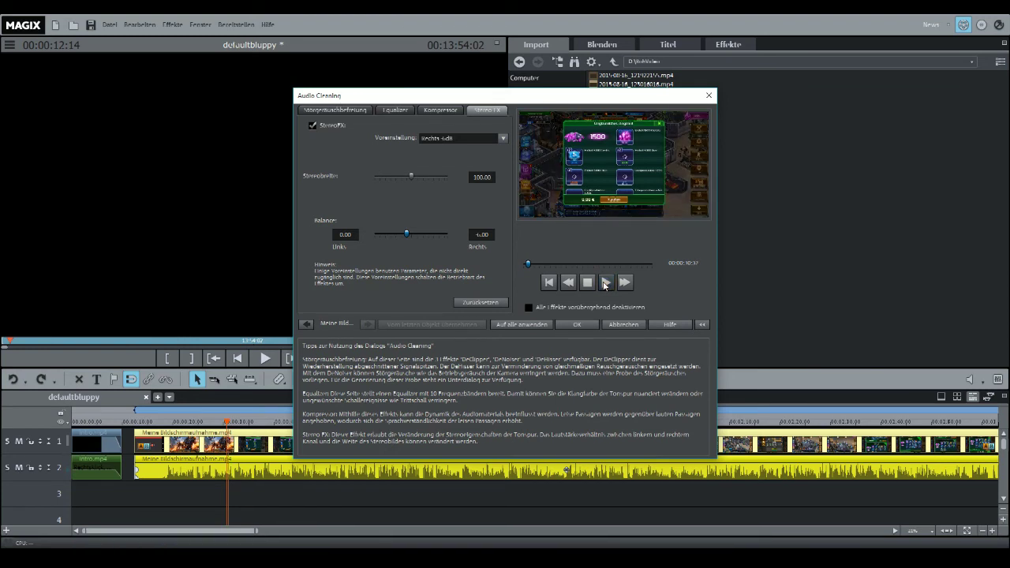
click(593, 284)
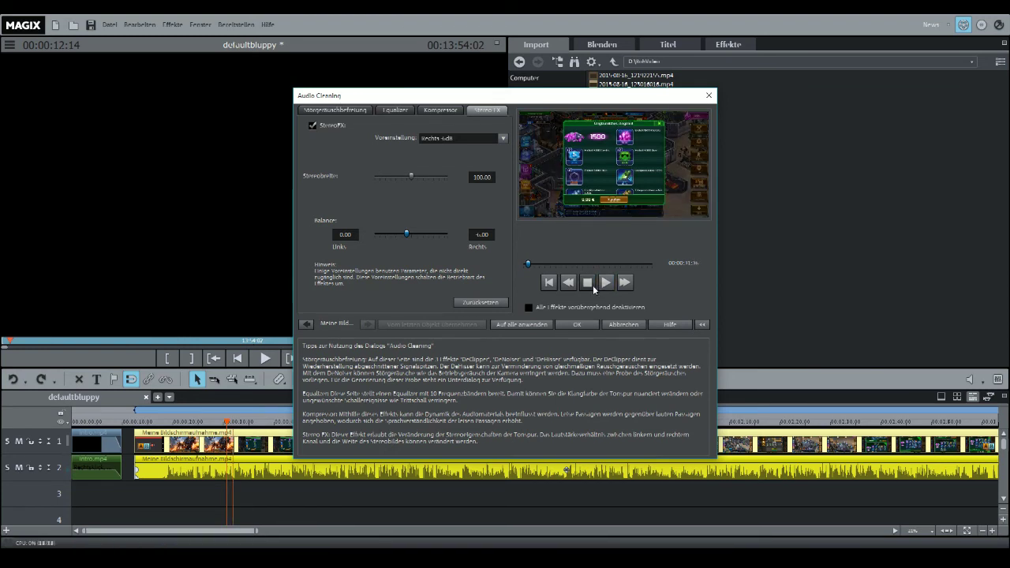
Try lowering the right channel's balance to -15 and preview the audio
click(408, 239)
drag(407, 239, 401, 239)
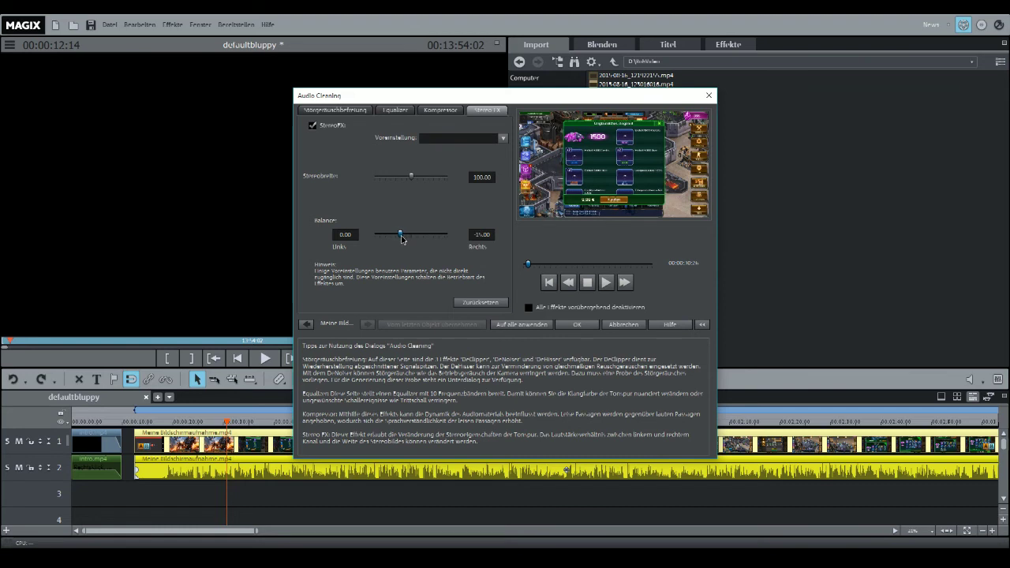
click(606, 282)
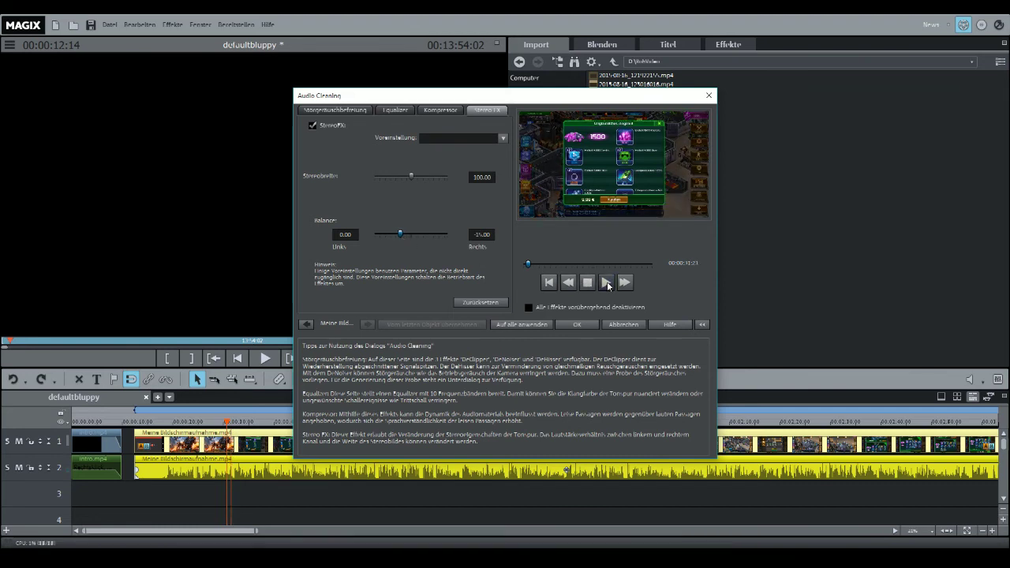
click(586, 283)
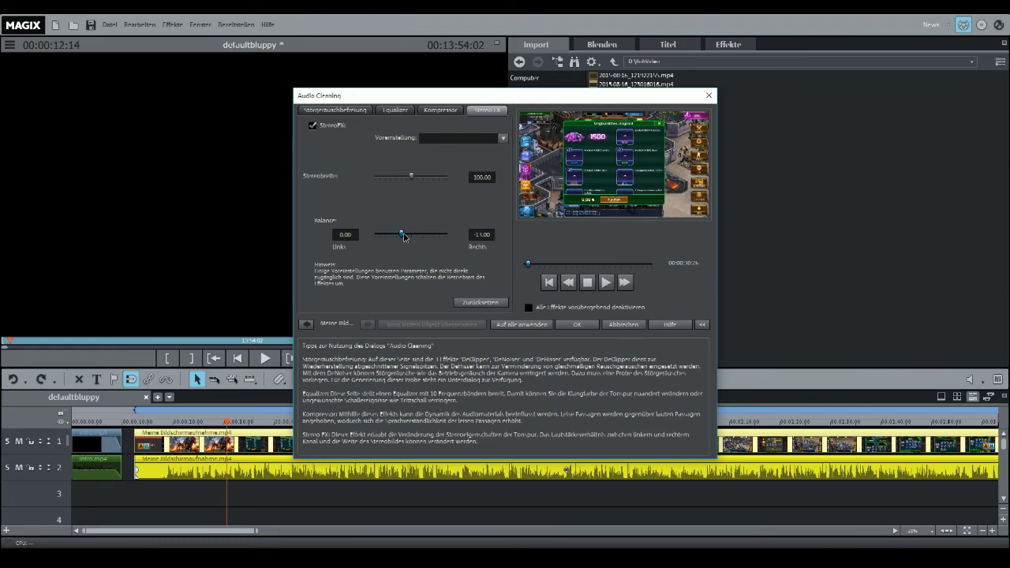
Set the right channel's balance to -10 and preview the audio
drag(403, 236, 407, 236)
click(603, 286)
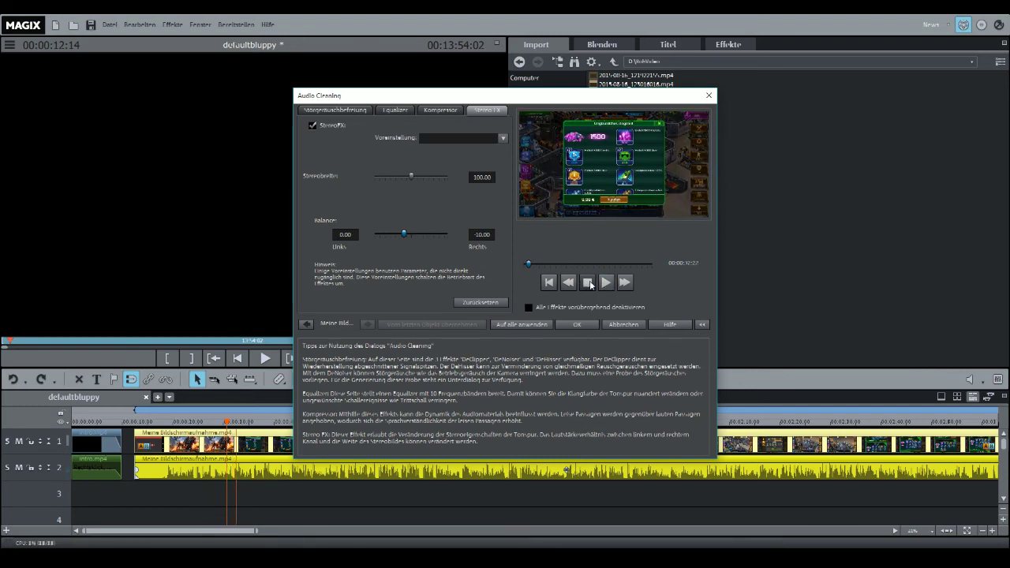
click(590, 286)
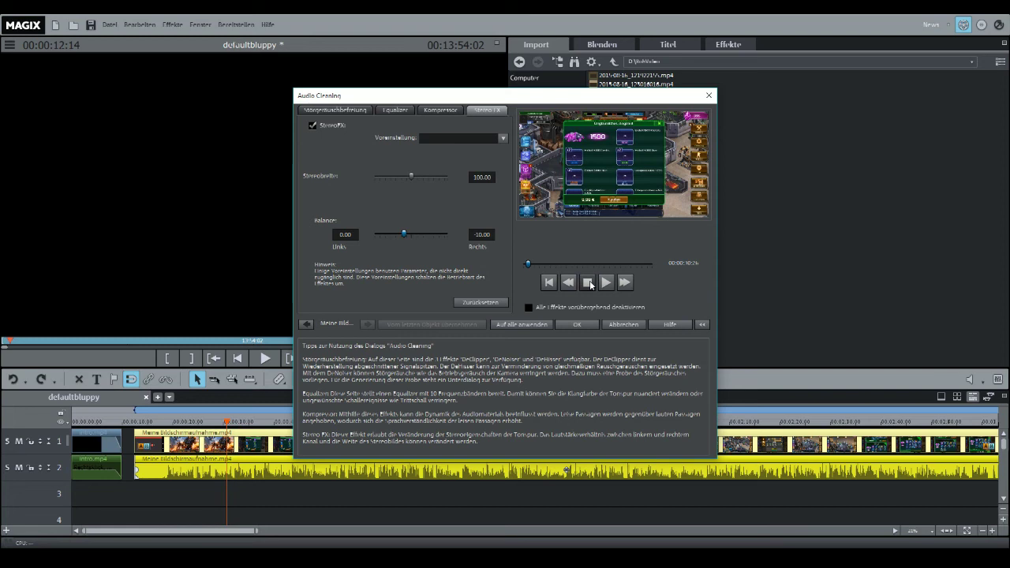
Raise the stereo width (Stereobreite) to 200 and preview the audio
drag(413, 176, 470, 181)
click(607, 283)
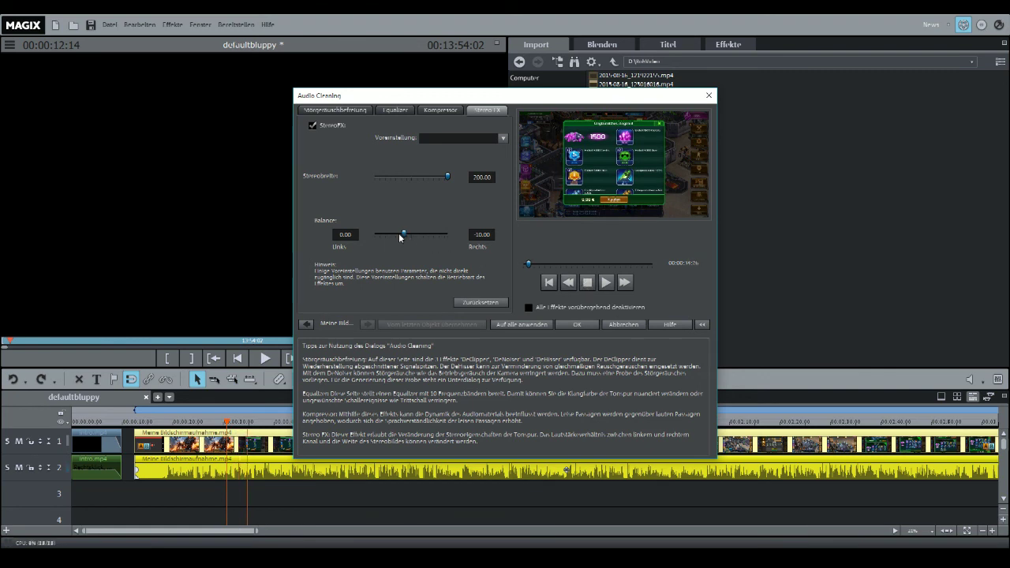
key(space)
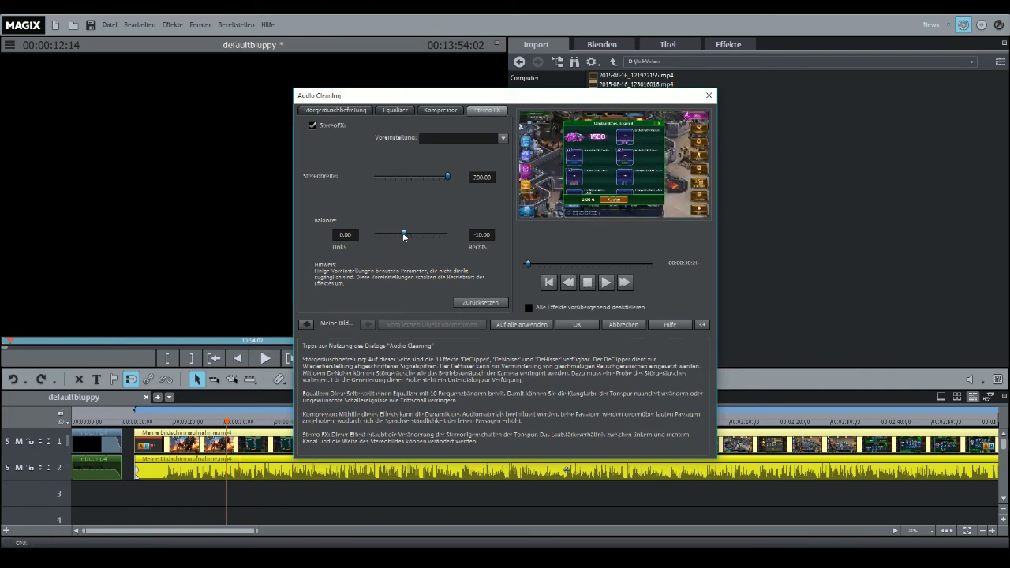
Set the right channel's balance to -5, preview the audio, and apply the Audio Cleaning settings to the clip
drag(404, 235, 409, 236)
click(608, 286)
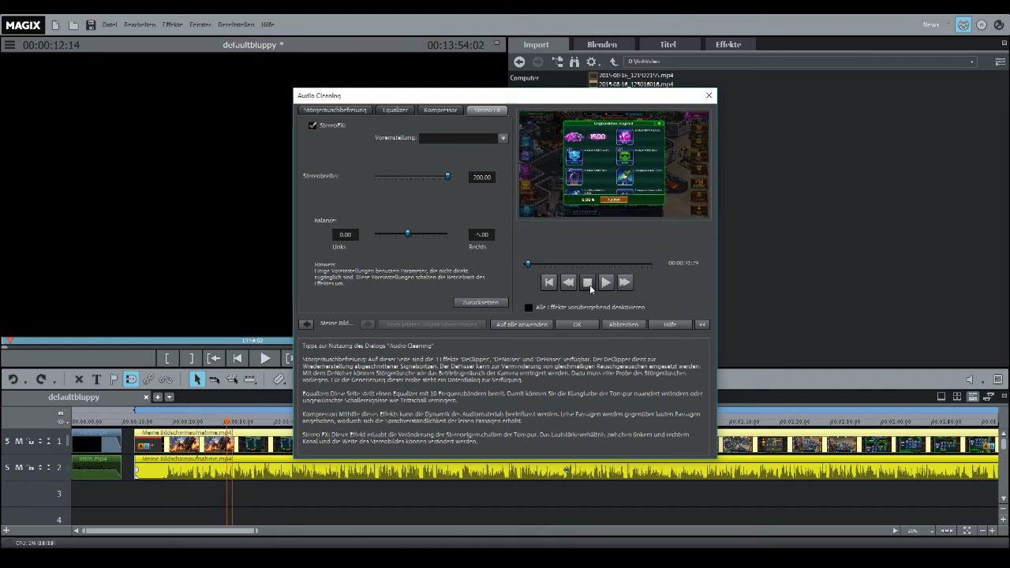
click(590, 288)
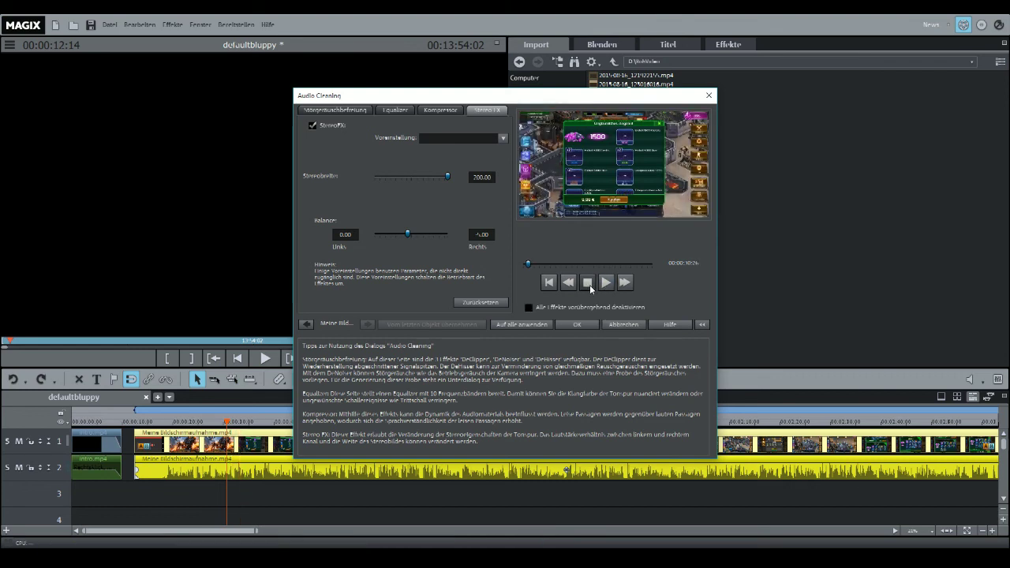
click(572, 326)
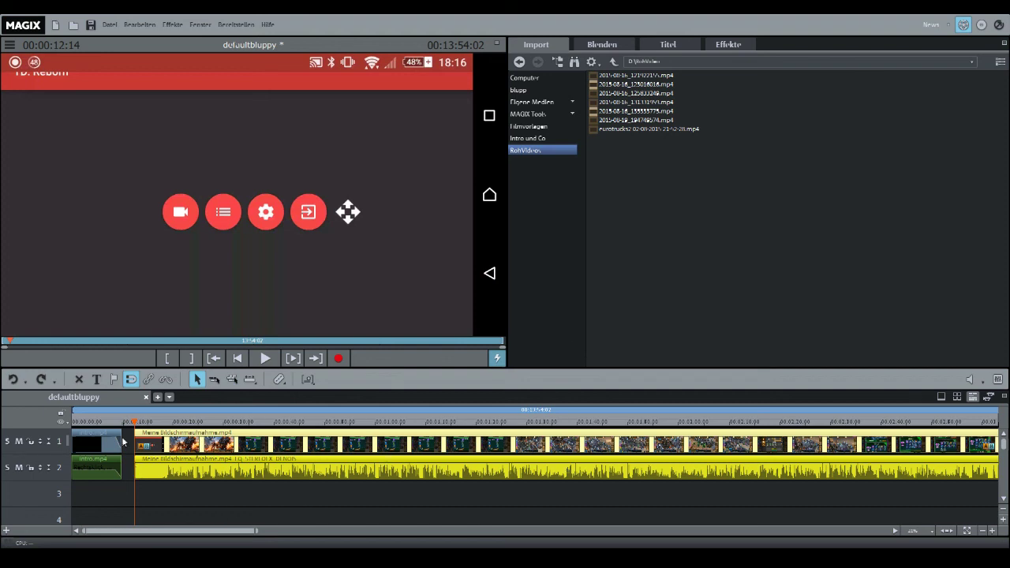
Play back the cleaned screen recording in the timeline from about 17 seconds, then stop playback
click(110, 441)
click(165, 420)
click(270, 469)
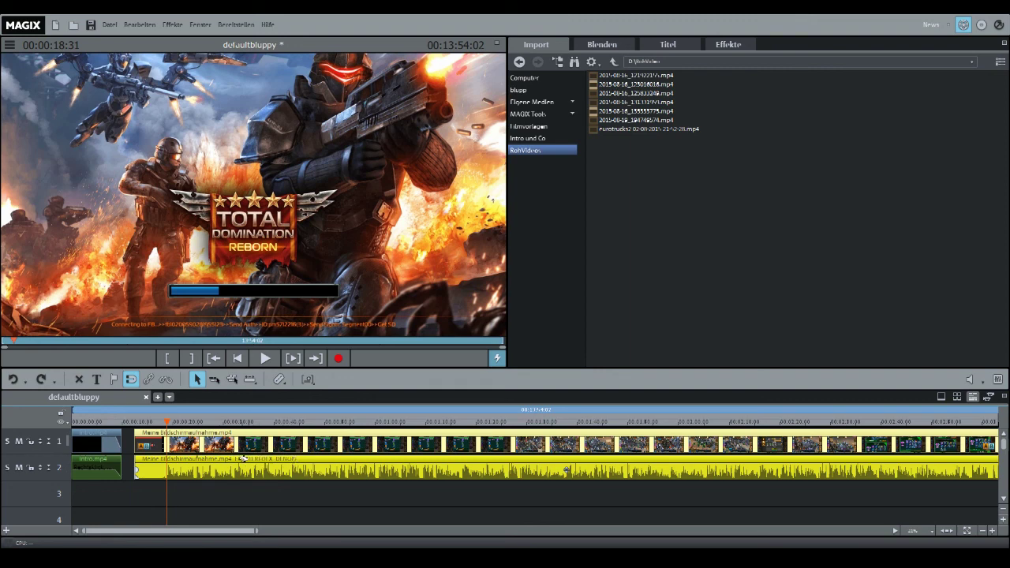
click(159, 423)
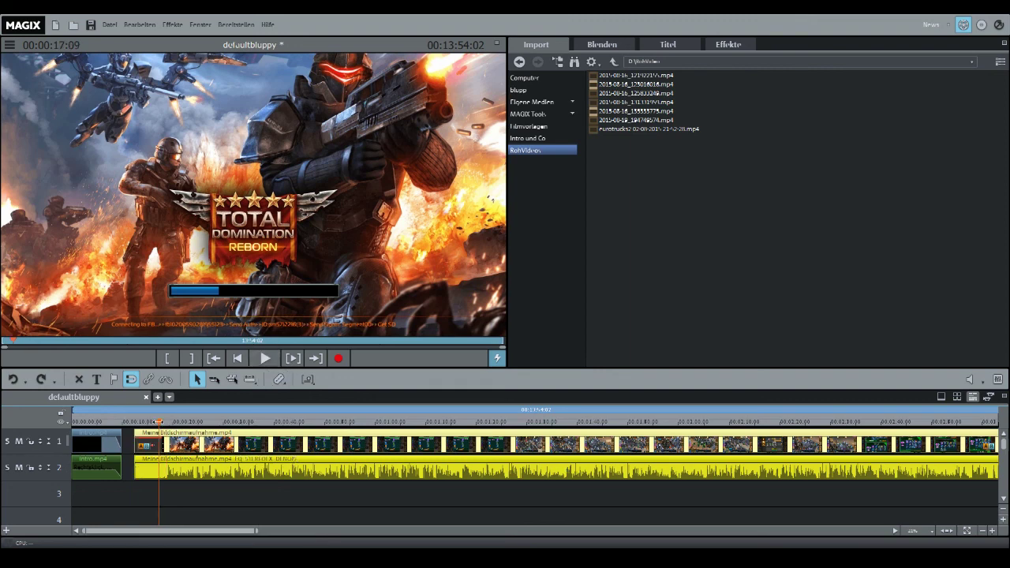
click(266, 359)
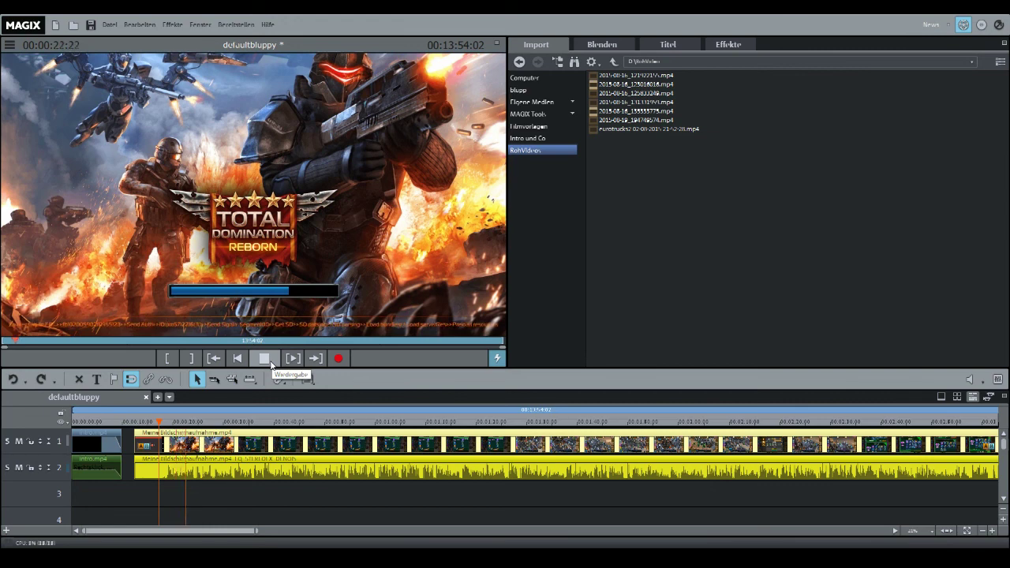
click(271, 361)
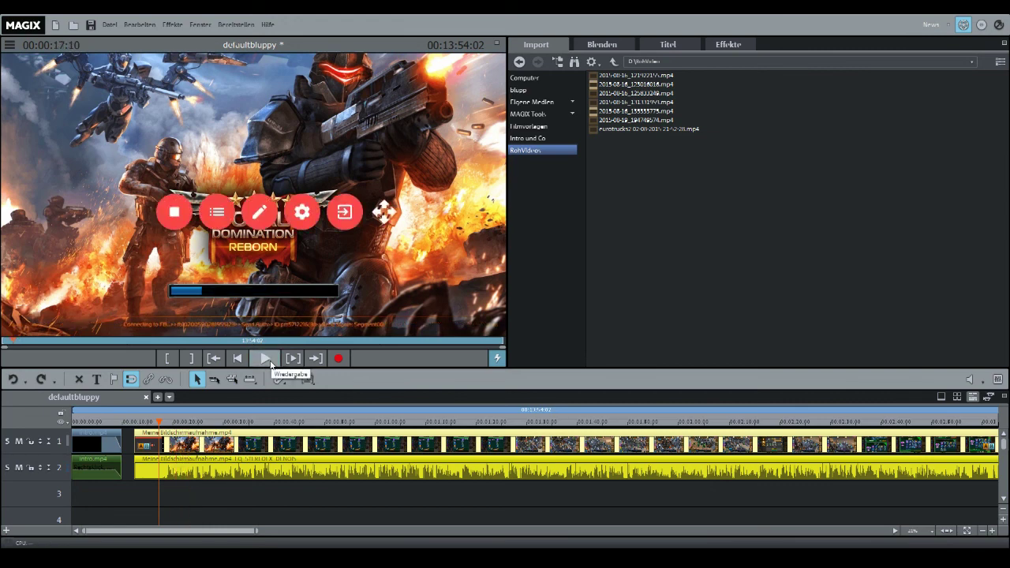